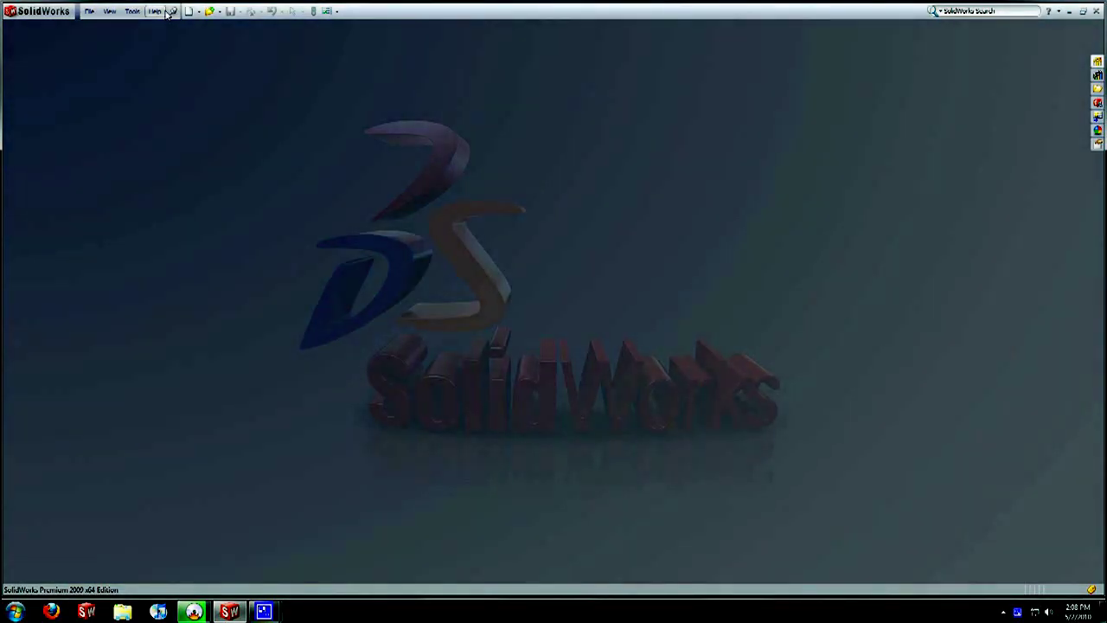
Create a new part document from the PART-MM-ANSI template.
{"action": "left_click", "coordinate": [198, 11]}
{"action": "left_click", "coordinate": [209, 25]}
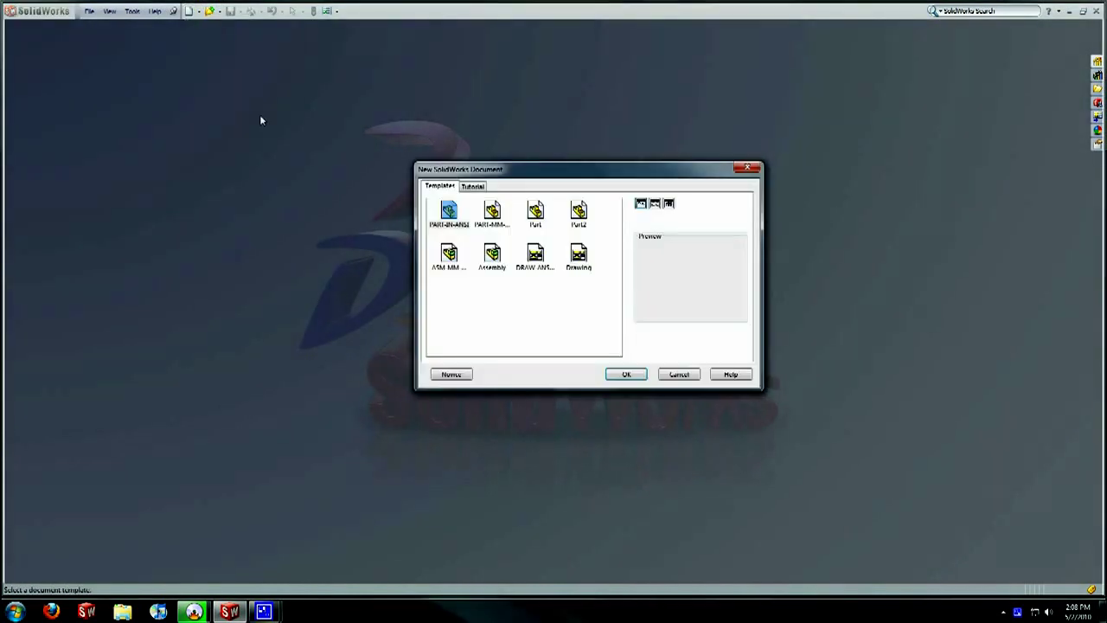
{"action": "left_click", "coordinate": [448, 215]}
{"action": "left_click", "coordinate": [492, 213]}
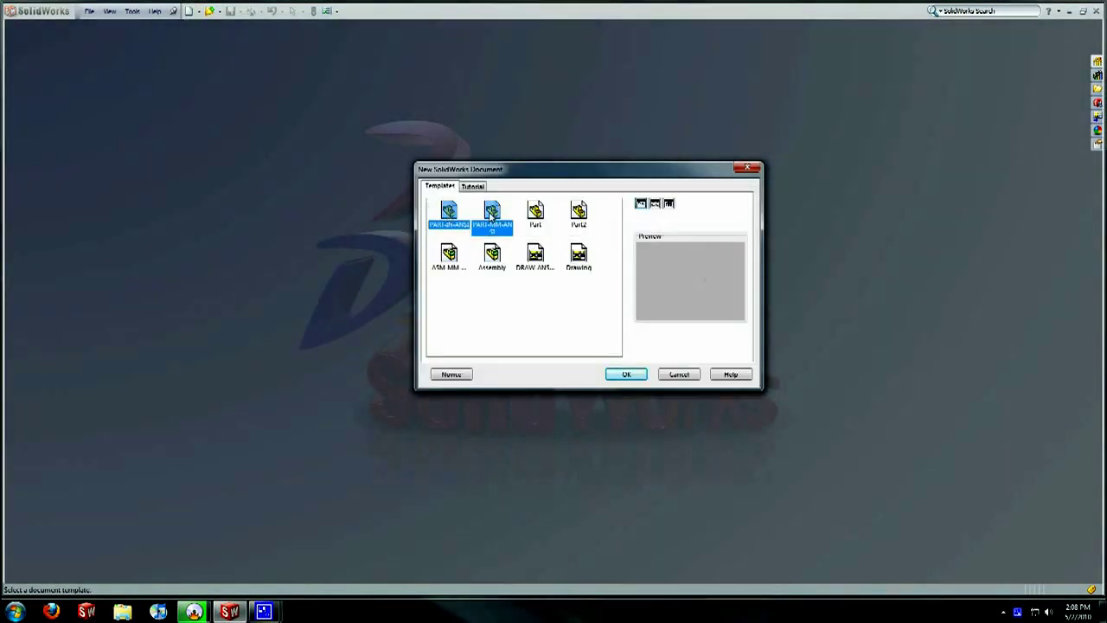
{"action": "left_click", "coordinate": [627, 374]}
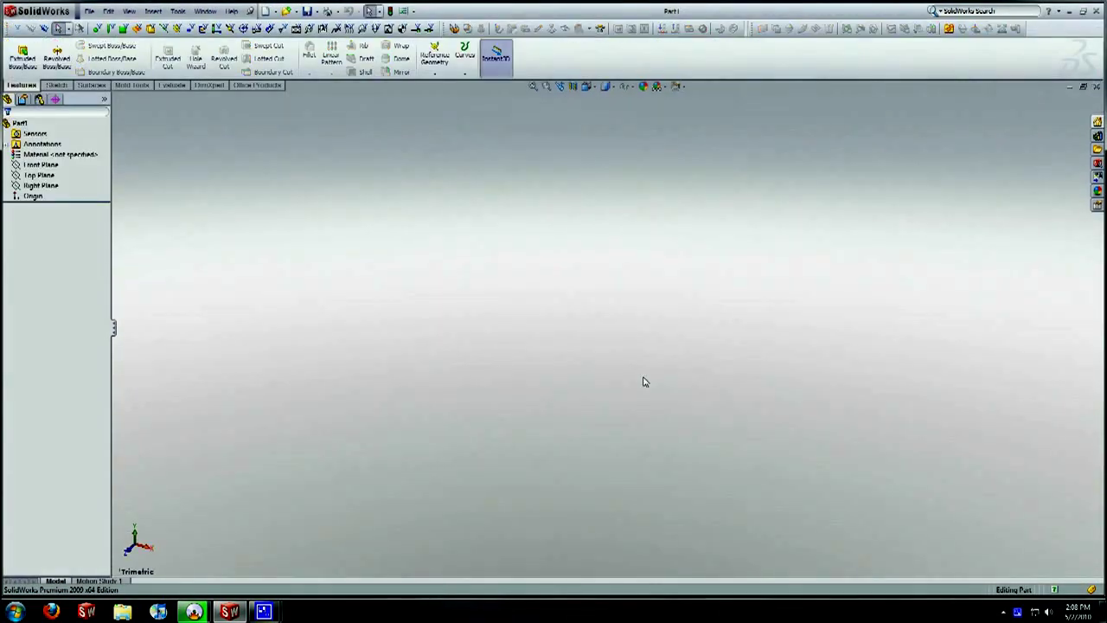
Start a sketch on the Top Plane and draw a circle of about 75 mm radius centred on the origin.
{"action": "left_click", "coordinate": [59, 146]}
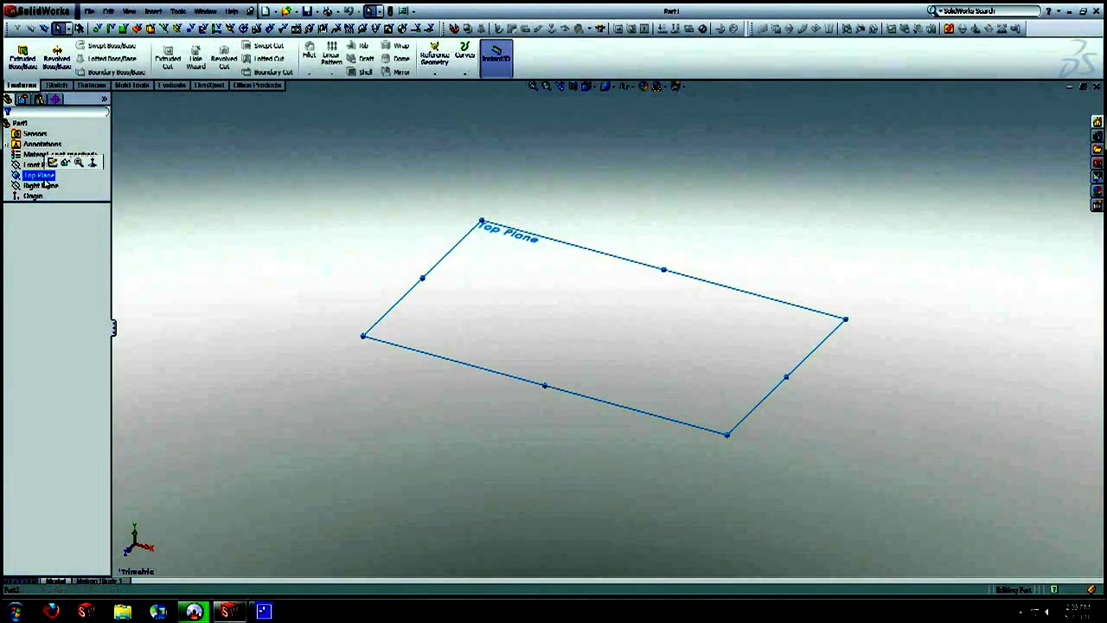
{"action": "left_click", "coordinate": [69, 154]}
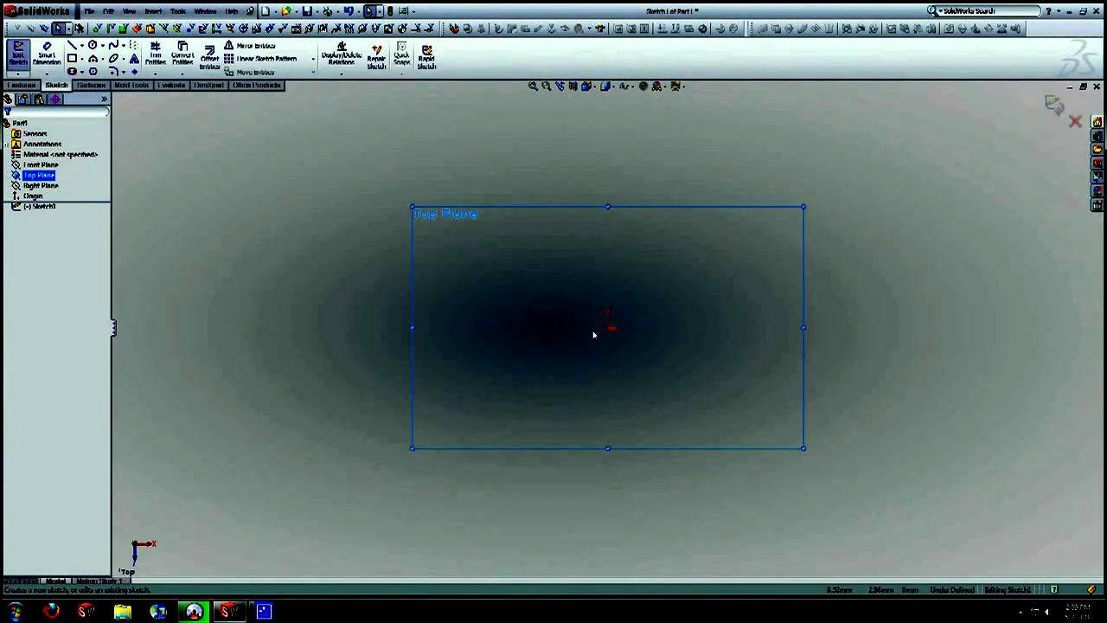
{"action": "left_click", "coordinate": [93, 45]}
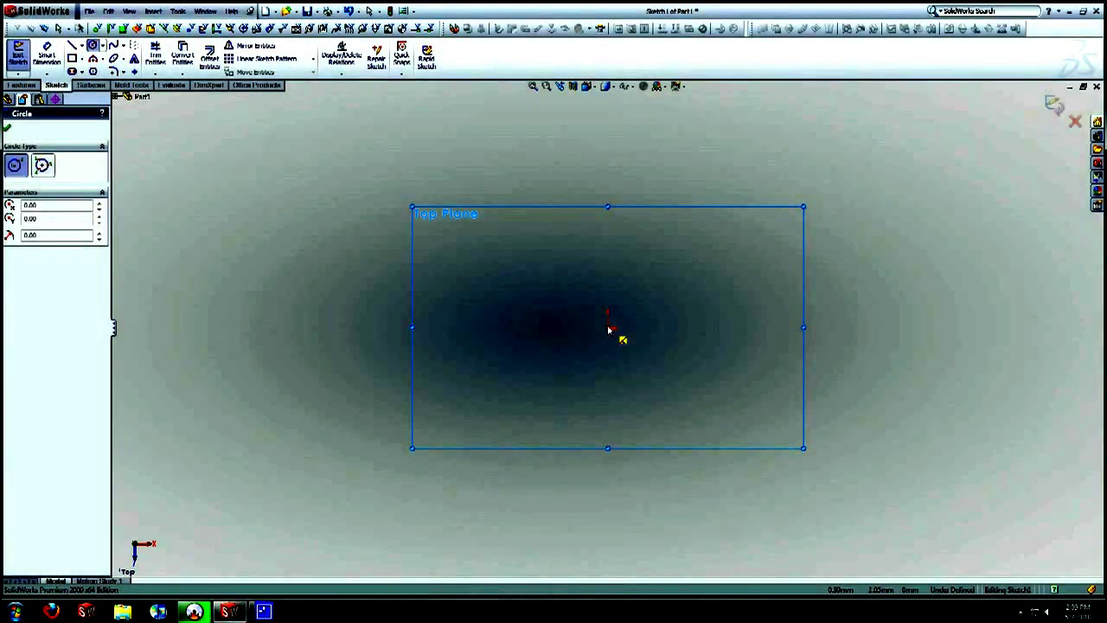
{"action": "left_click", "coordinate": [608, 329]}
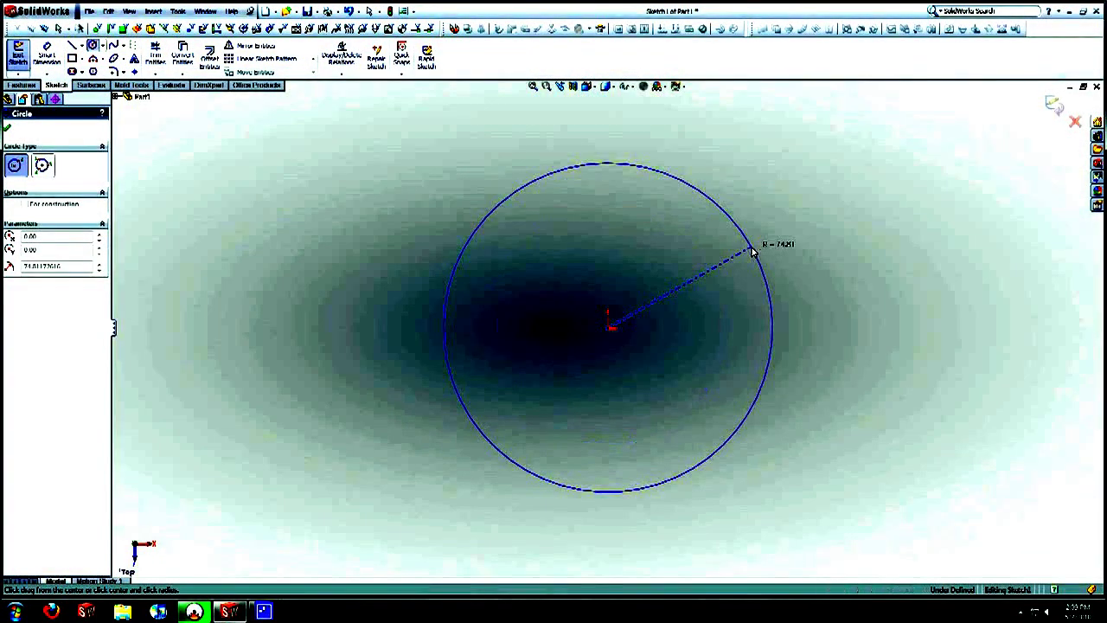
{"action": "left_click", "coordinate": [753, 248]}
Dimension the circle's diameter and set it to 21 mm.
{"action": "right_click", "coordinate": [844, 155]}
{"action": "left_click", "coordinate": [903, 176]}
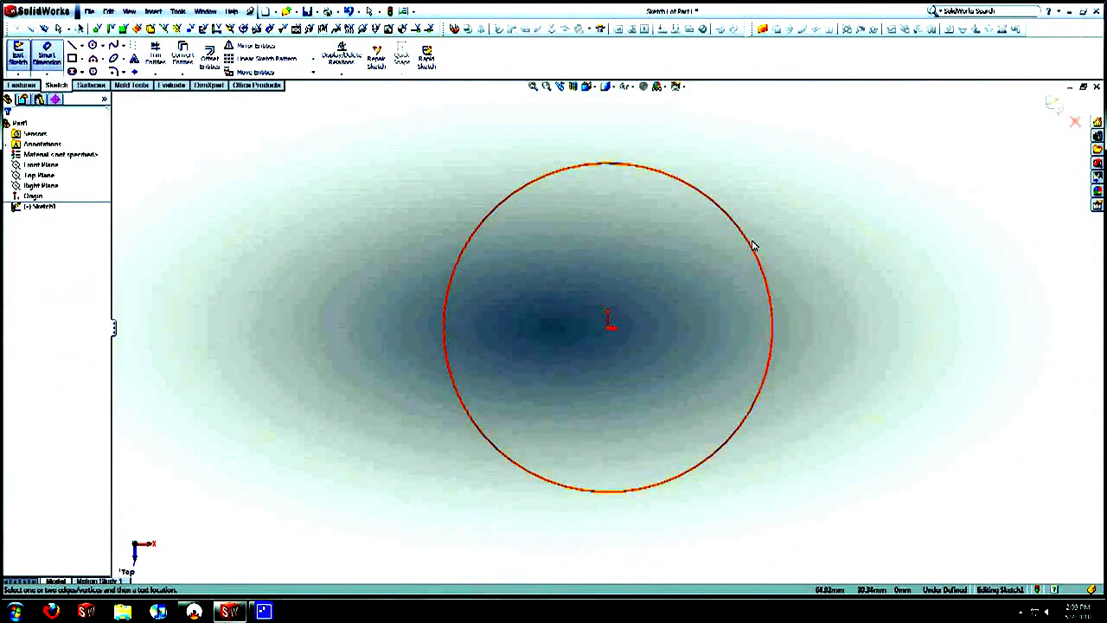
{"action": "left_click", "coordinate": [751, 244]}
{"action": "left_click", "coordinate": [826, 197]}
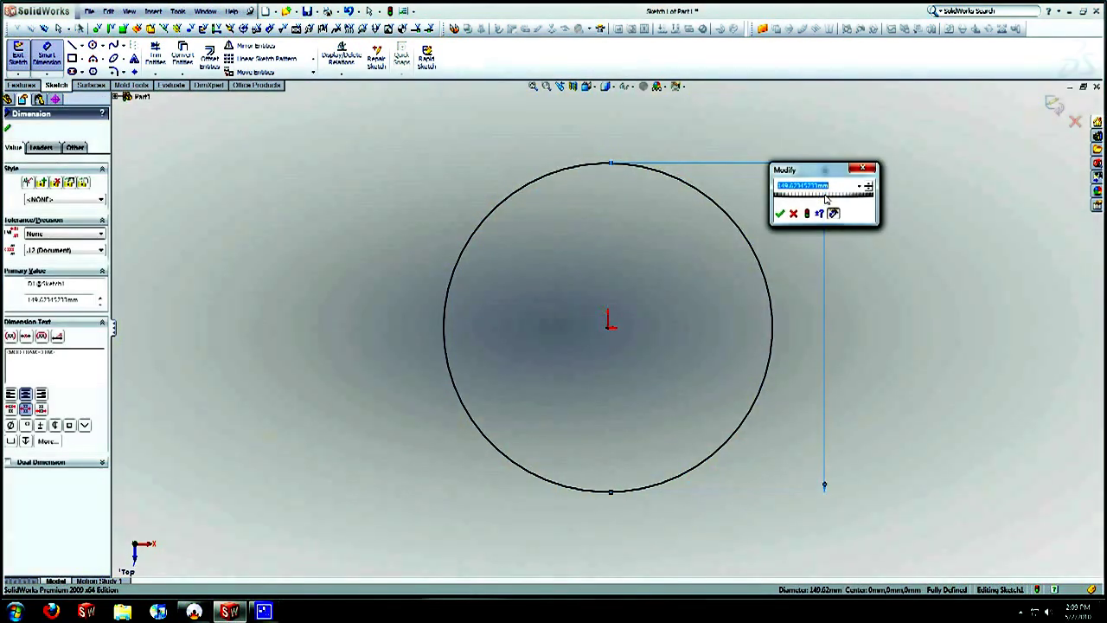
{"action": "type", "text": "1"}
{"action": "key", "text": "Return"}
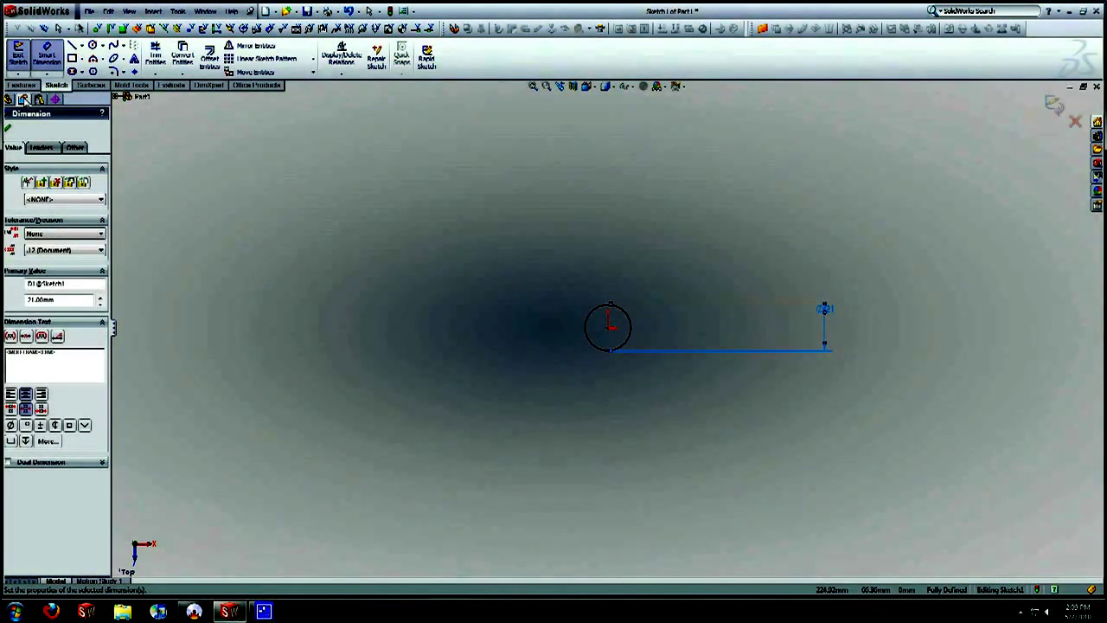
Extrude the circle as a solid boss with a blind depth of 22 mm.
{"action": "left_click", "coordinate": [22, 86]}
{"action": "left_click", "coordinate": [22, 57]}
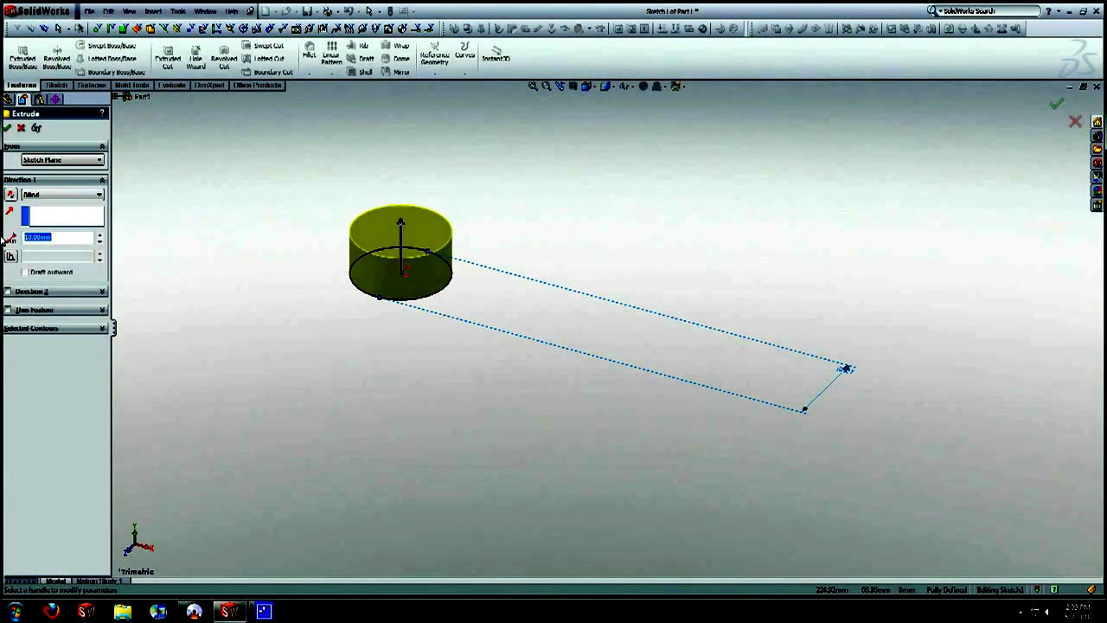
{"action": "type", "text": "4"}
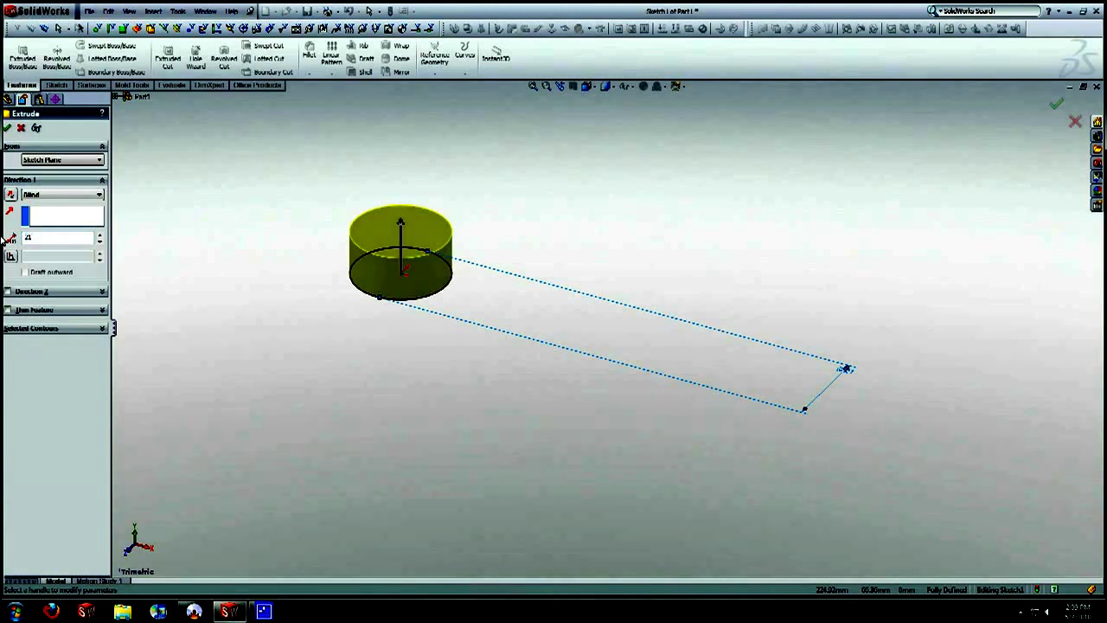
{"action": "type", "text": "1"}
{"action": "key", "text": "Return"}
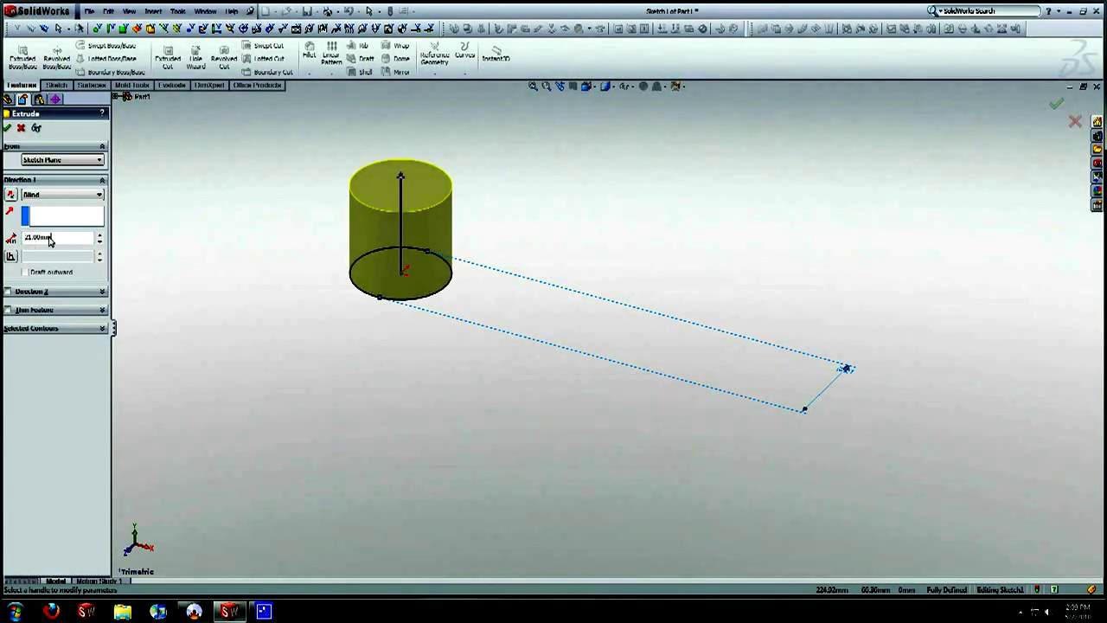
{"action": "left_click_drag", "start_coordinate": [50, 241], "coordinate": [3, 239]}
{"action": "type", "text": "22"}
{"action": "key", "text": "Return"}
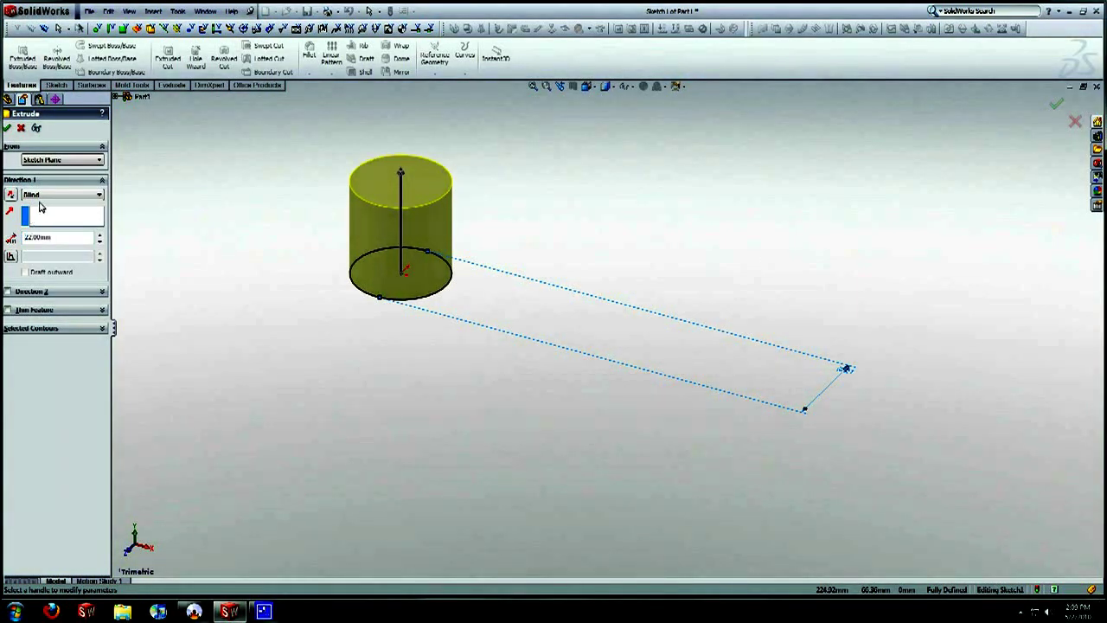
{"action": "left_click", "coordinate": [6, 128]}
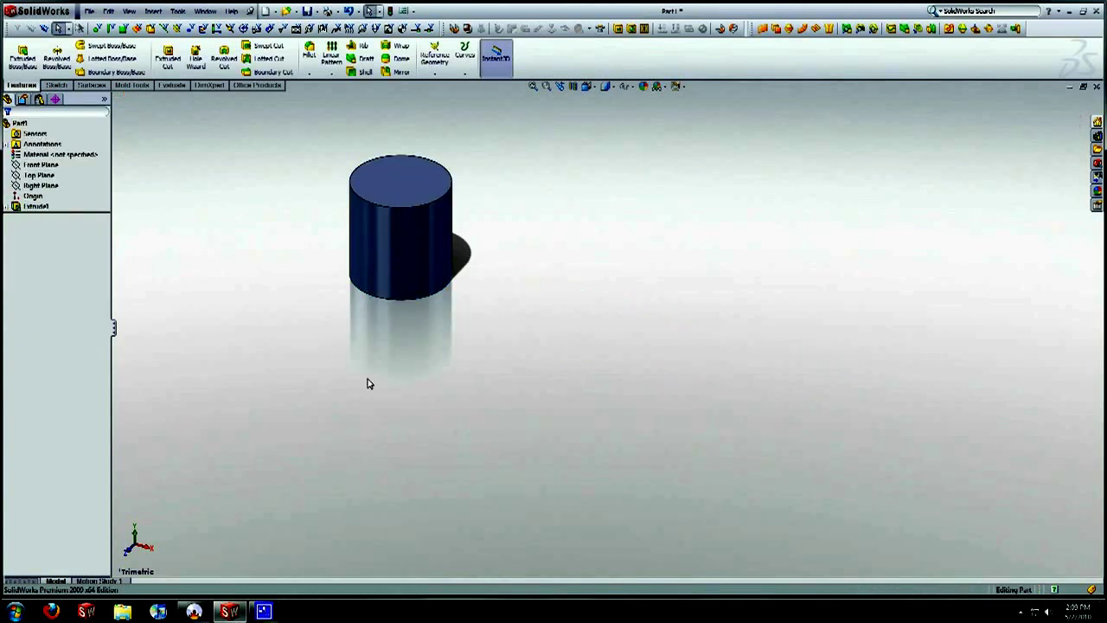
Fillet the edges of the cylinder's top and bottom faces with a constant 2 mm radius.
{"action": "middle_click_drag", "start_coordinate": [372, 366], "coordinate": [358, 339]}
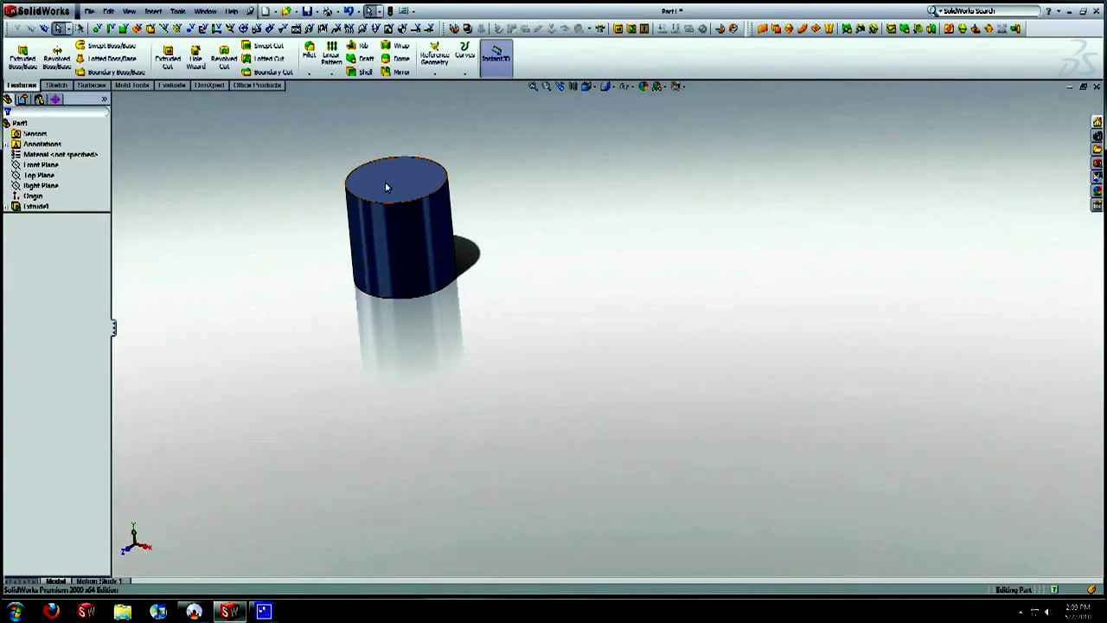
{"action": "left_click", "coordinate": [400, 206]}
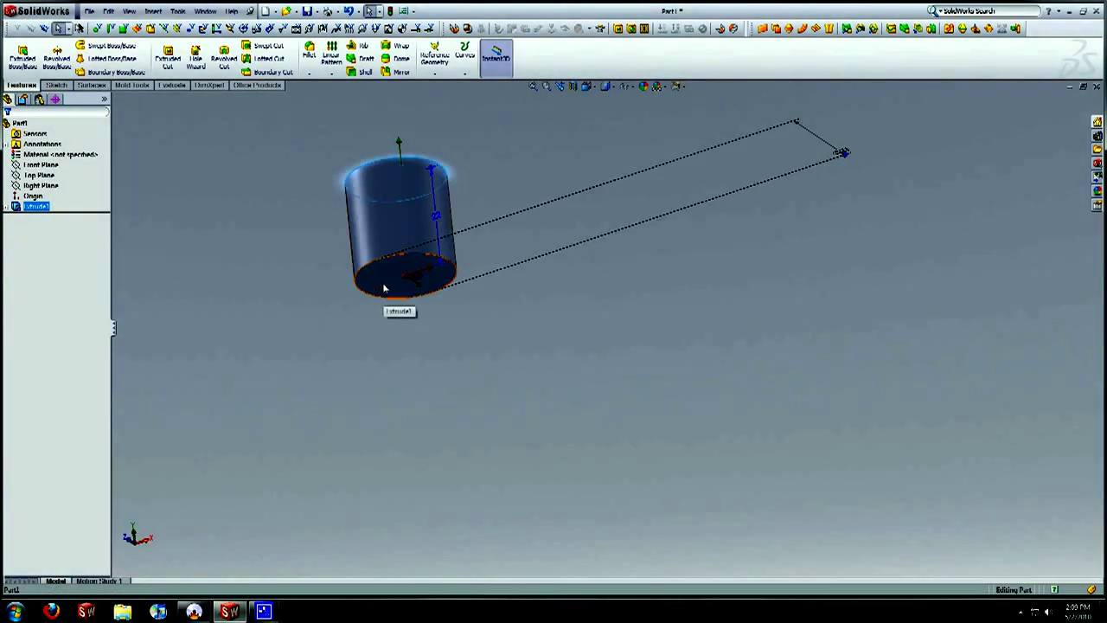
{"action": "left_click", "coordinate": [386, 286], "text": "ctrl"}
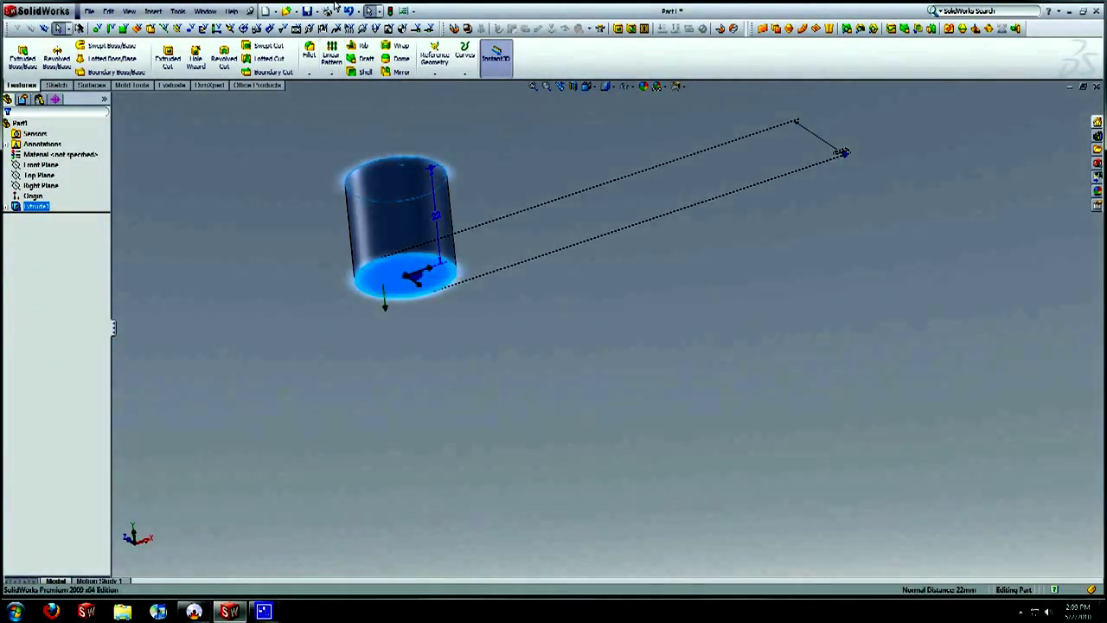
{"action": "left_click", "coordinate": [309, 54]}
{"action": "middle_click_drag", "start_coordinate": [404, 231], "coordinate": [408, 264]}
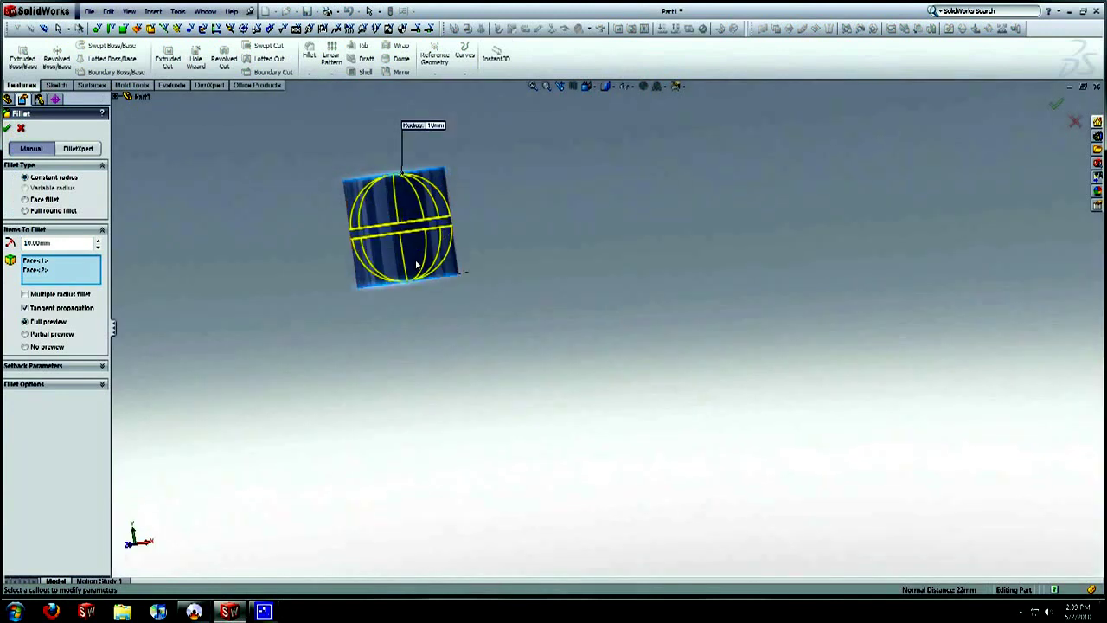
{"action": "left_click_drag", "start_coordinate": [58, 245], "coordinate": [3, 249]}
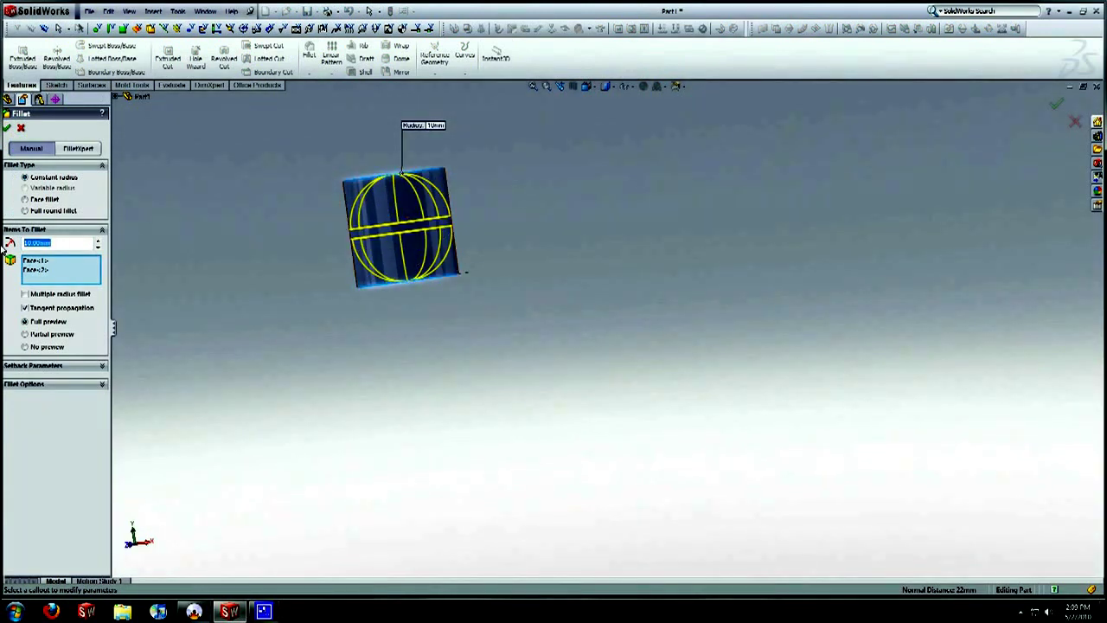
{"action": "type", "text": "2"}
{"action": "key", "text": "Return"}
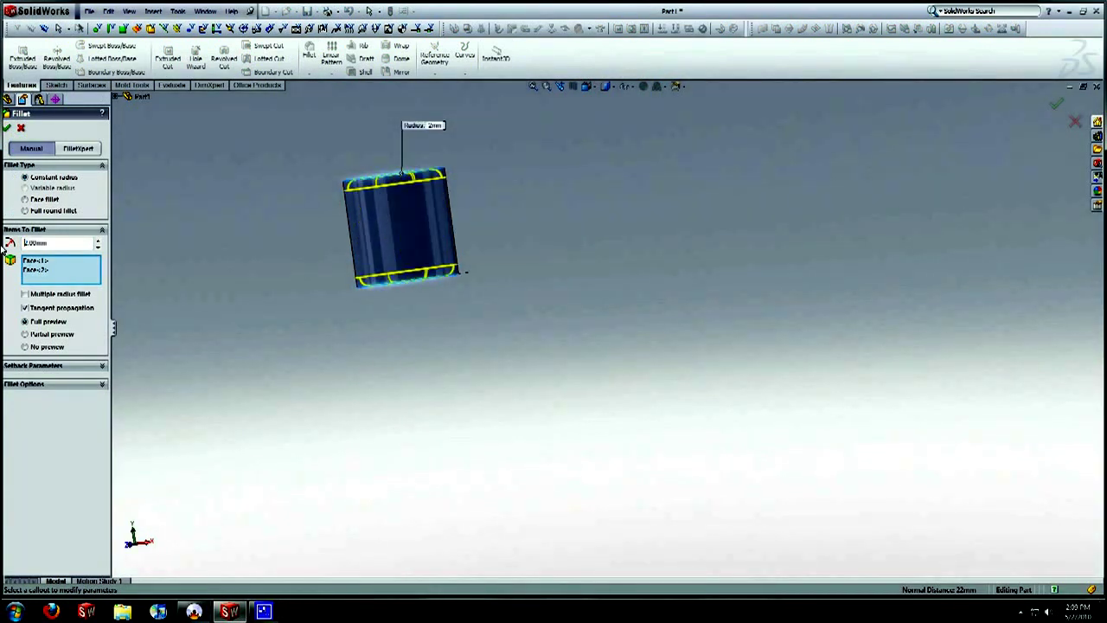
{"action": "left_click", "coordinate": [7, 127]}
Start a sketch on the cylinder's bottom face and convert the upper edge of the lower fillet into a sketch circle.
{"action": "middle_click_drag", "start_coordinate": [300, 239], "coordinate": [341, 309]}
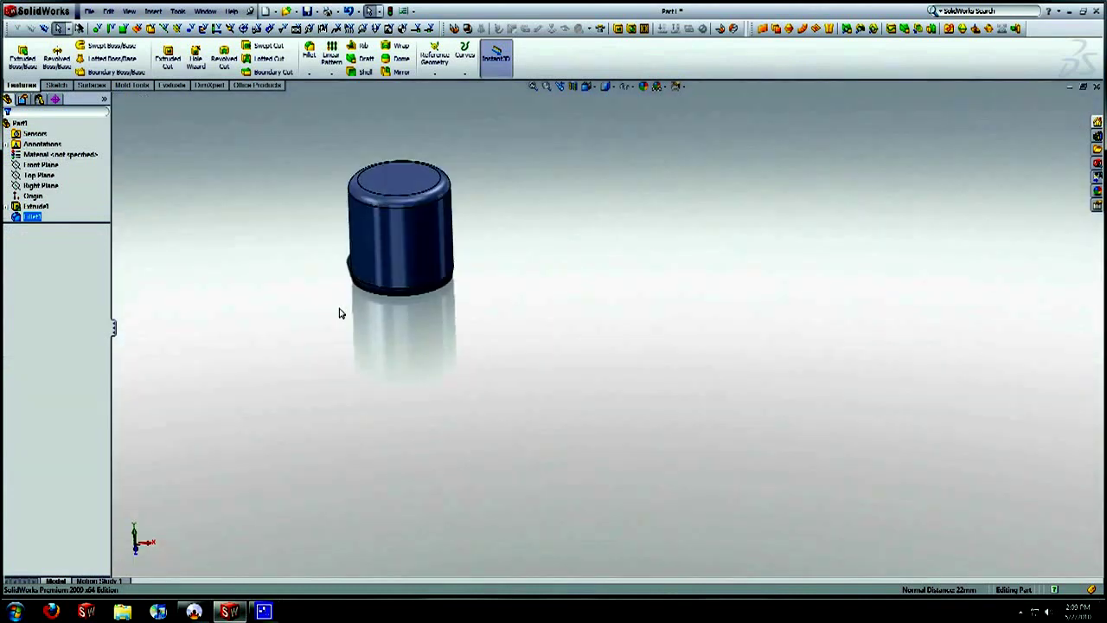
{"action": "scroll", "coordinate": [412, 355], "scroll_direction": "up", "scroll_amount": 2}
{"action": "key", "text": "f"}
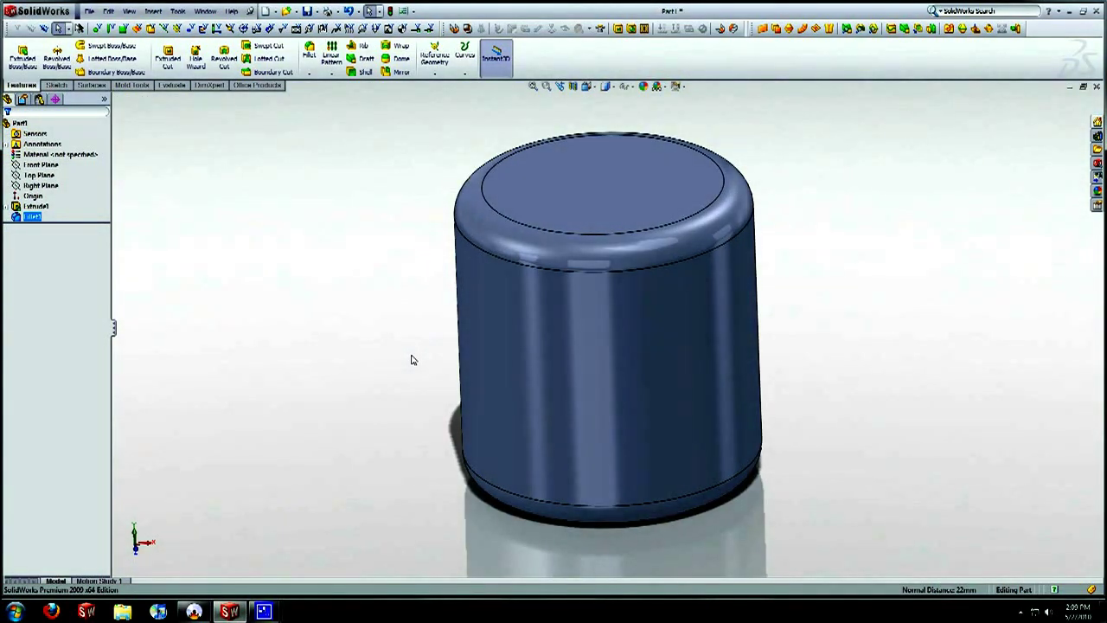
{"action": "key", "text": "ctrl+7"}
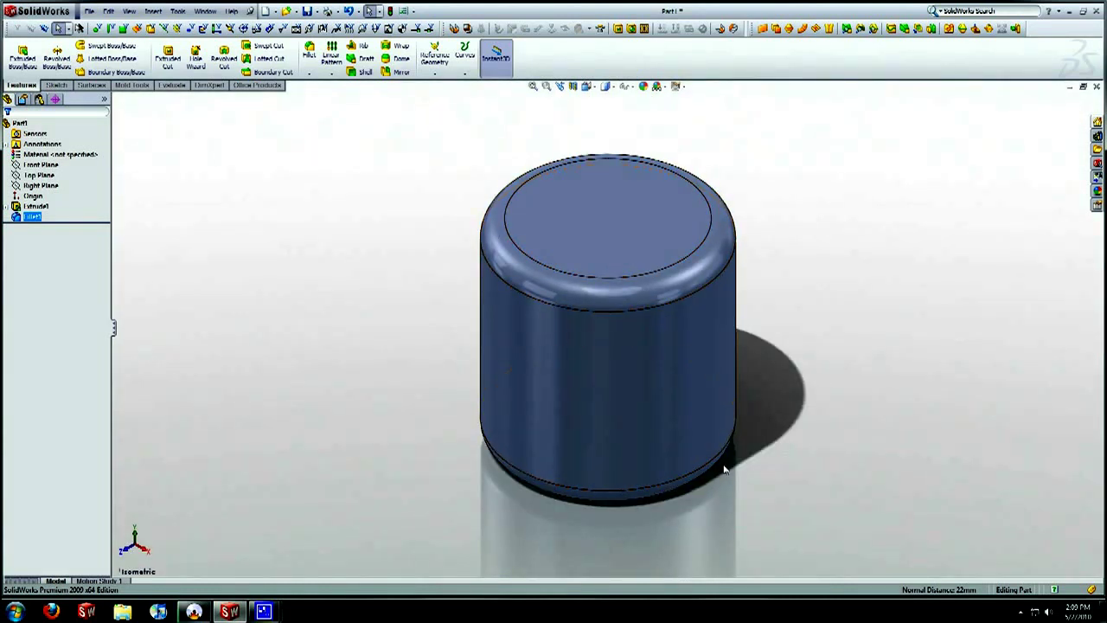
{"action": "middle_click_drag", "start_coordinate": [639, 459], "coordinate": [650, 310]}
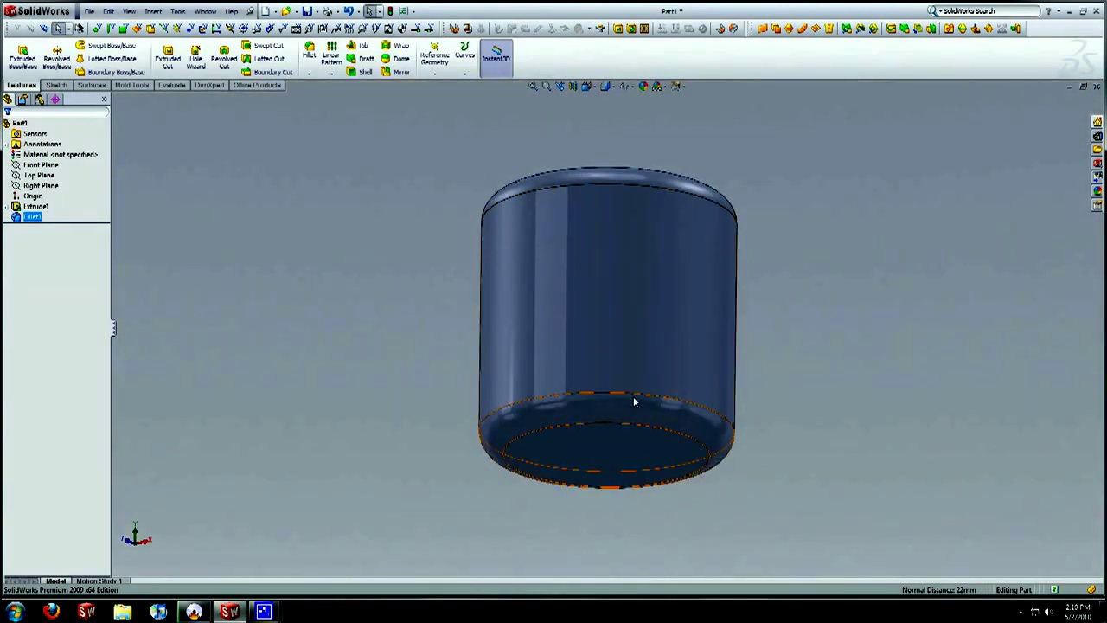
{"action": "left_click", "coordinate": [627, 443]}
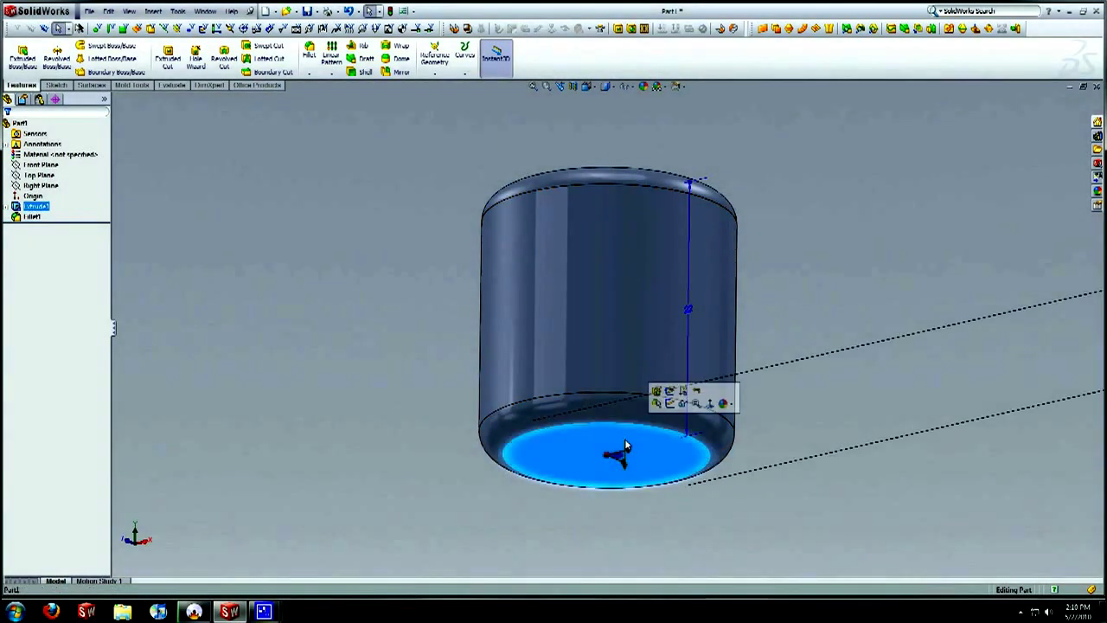
{"action": "left_click", "coordinate": [674, 404]}
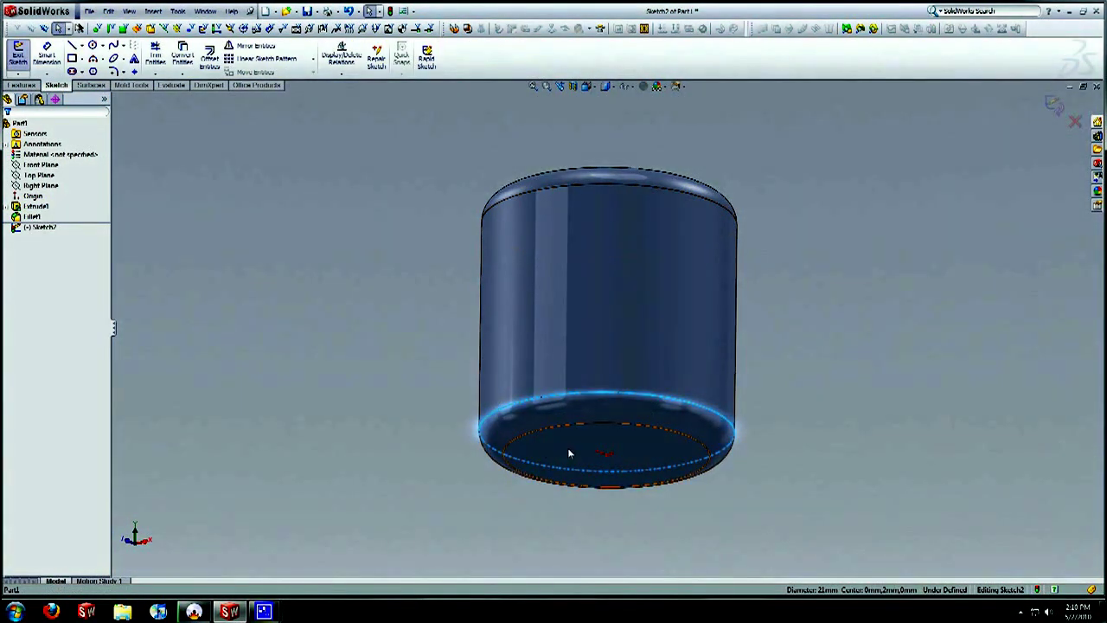
{"action": "left_click", "coordinate": [177, 62]}
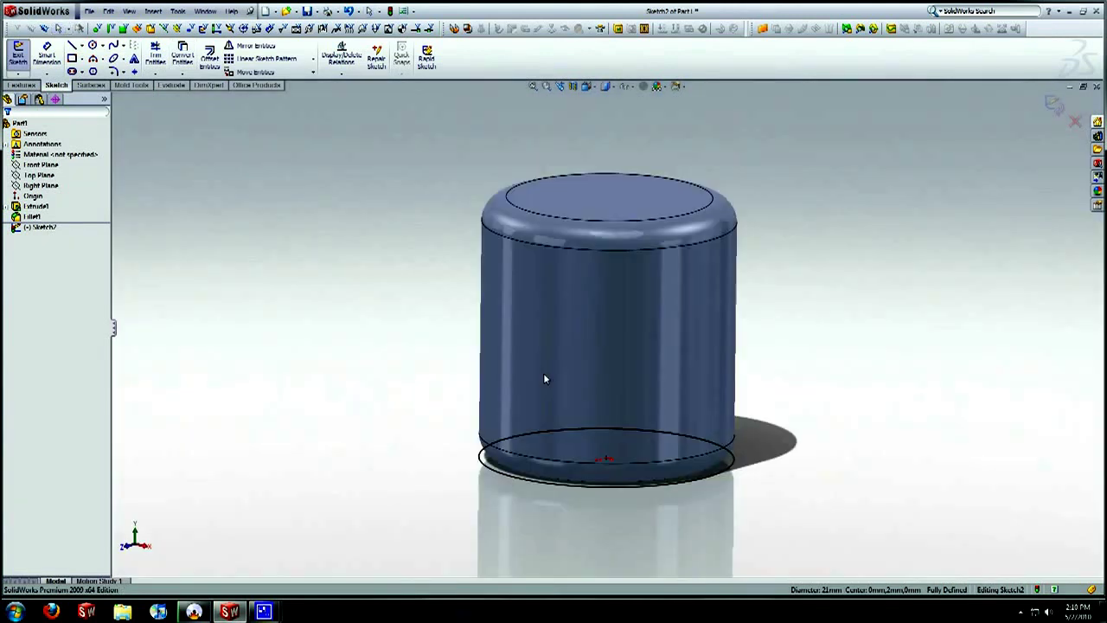
Start a Helix/Spiral from the converted circle with constant pitch, reversed direction and 0.125 revolutions.
{"action": "mouse_move", "coordinate": [544, 373]}
{"action": "middle_mouse_down"}
{"action": "mouse_move", "coordinate": [549, 329]}
{"action": "mouse_move", "coordinate": [545, 372]}
{"action": "middle_mouse_up"}
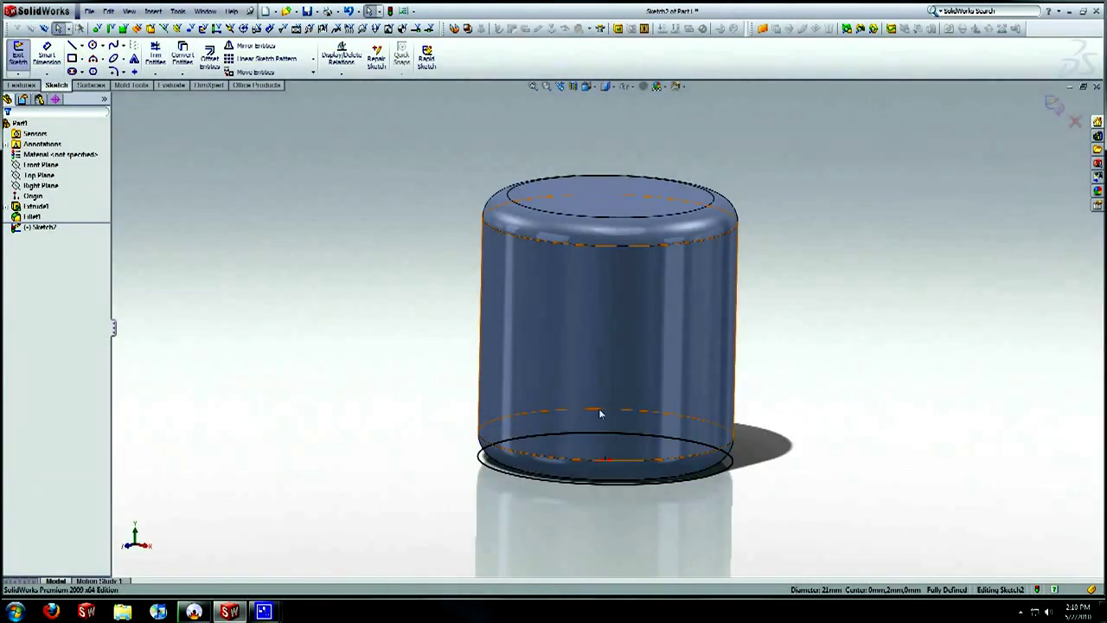
{"action": "left_click", "coordinate": [153, 10]}
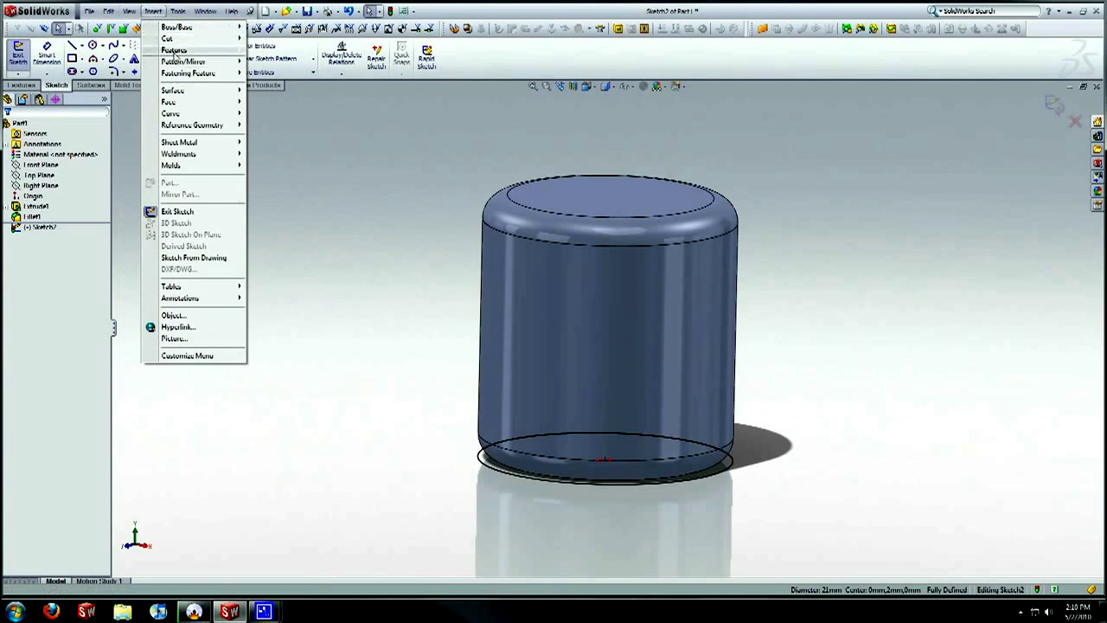
{"action": "mouse_move", "coordinate": [186, 113]}
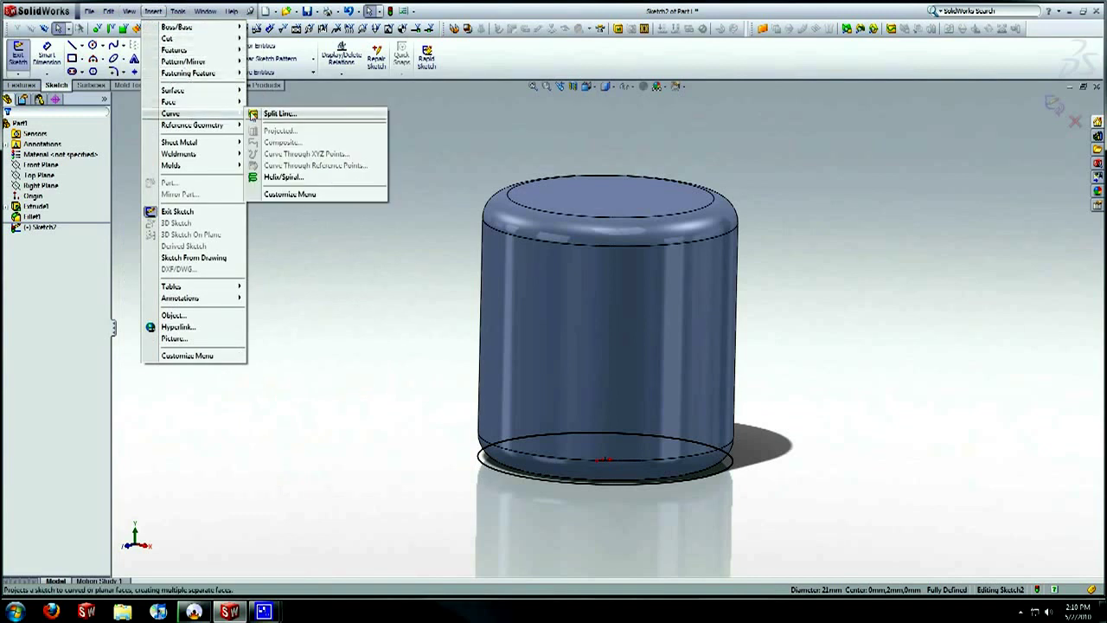
{"action": "left_click", "coordinate": [275, 178]}
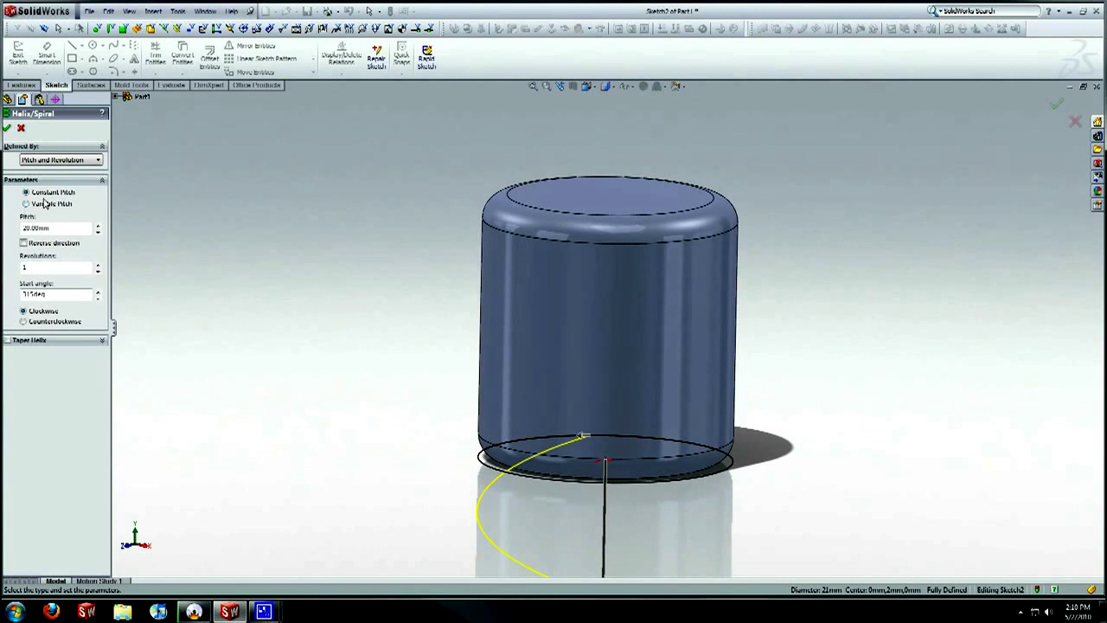
{"action": "left_click", "coordinate": [25, 243]}
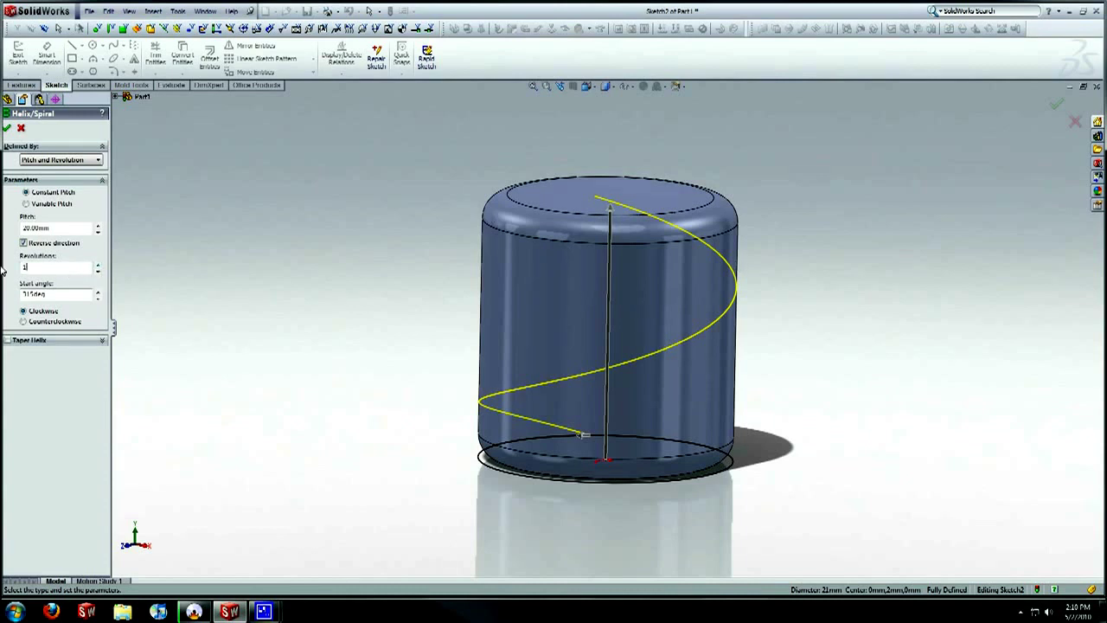
{"action": "type", "text": "25"}
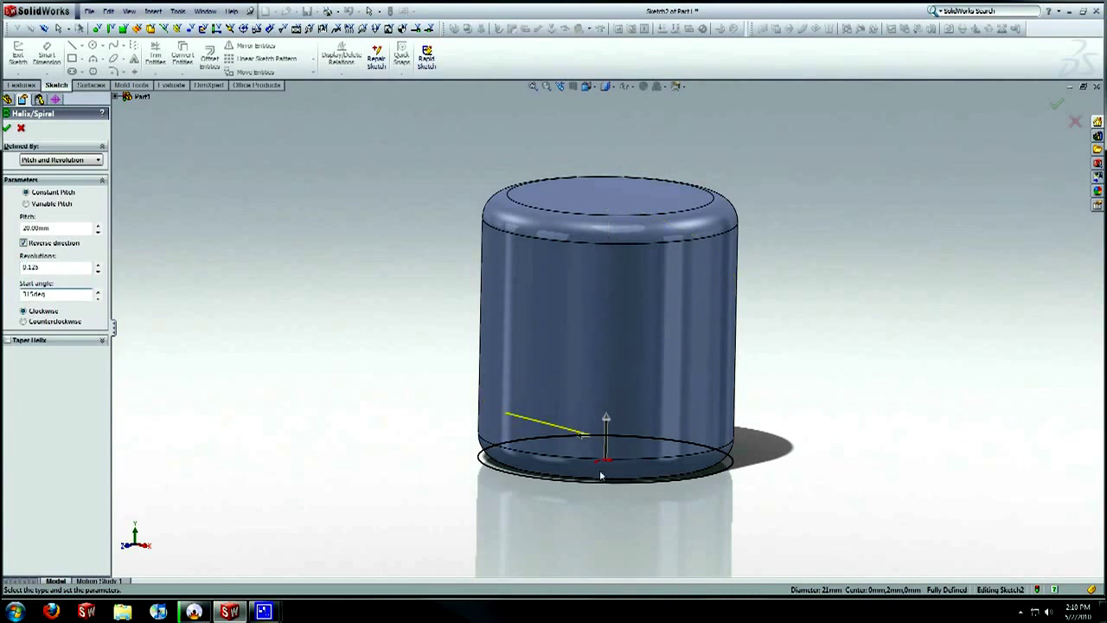
Try a start angle of 180° for the helix.
{"action": "middle_click_drag", "start_coordinate": [606, 476], "coordinate": [853, 453]}
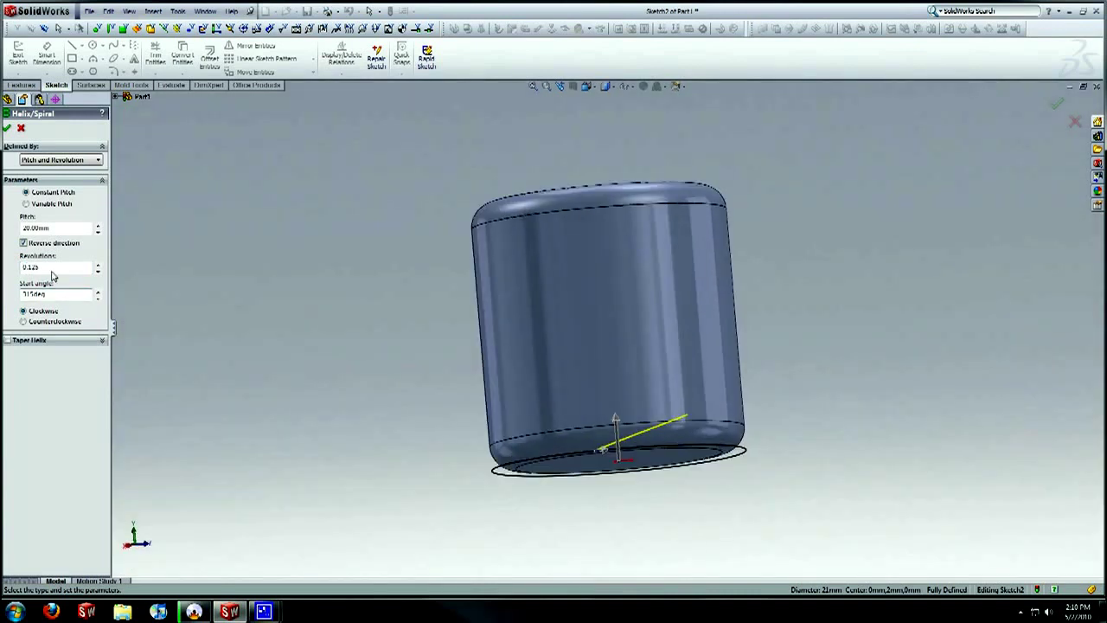
{"action": "left_click_drag", "start_coordinate": [58, 294], "coordinate": [2, 296]}
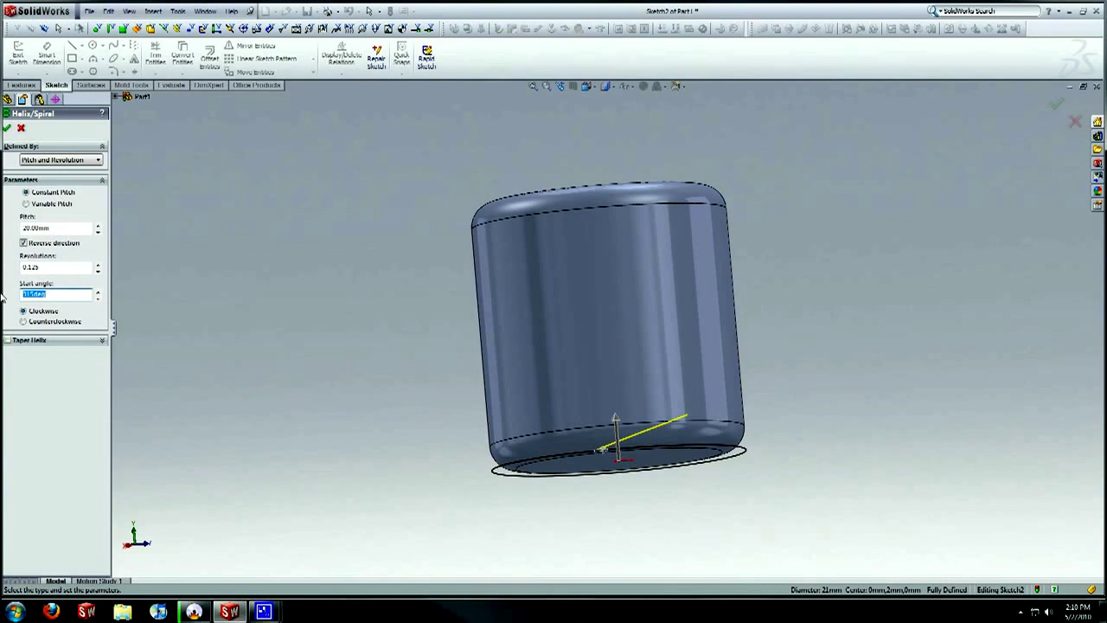
{"action": "type", "text": "180"}
{"action": "key", "text": "Return"}
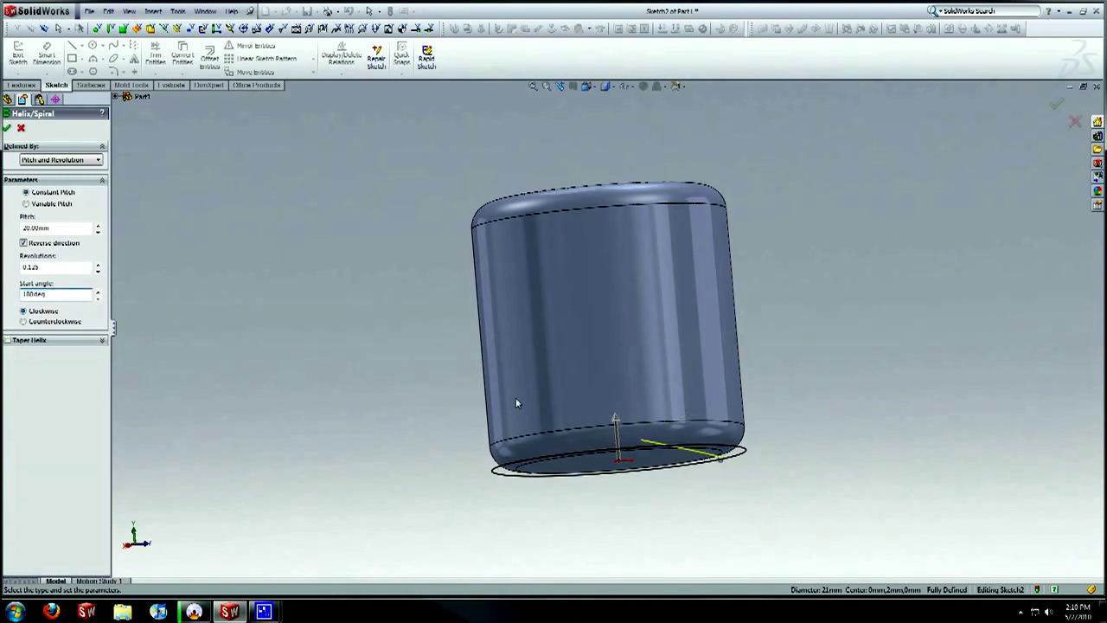
Set the helix start angle to 0°.
{"action": "middle_click_drag", "start_coordinate": [516, 403], "coordinate": [362, 407]}
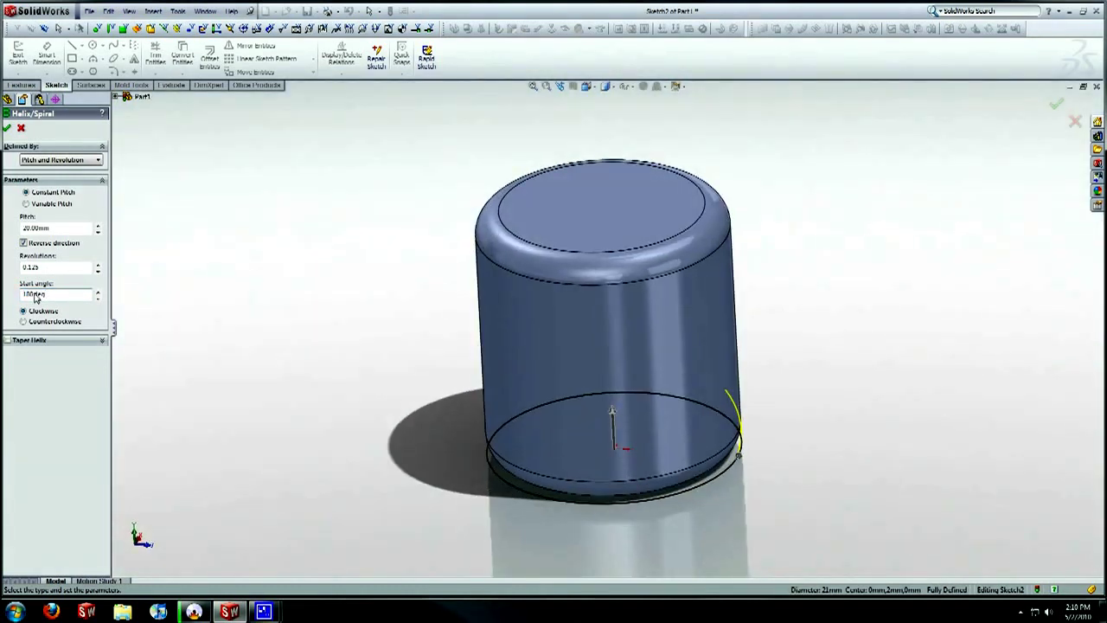
{"action": "left_click_drag", "start_coordinate": [49, 296], "coordinate": [3, 306]}
{"action": "type", "text": "0"}
{"action": "key", "text": "Return"}
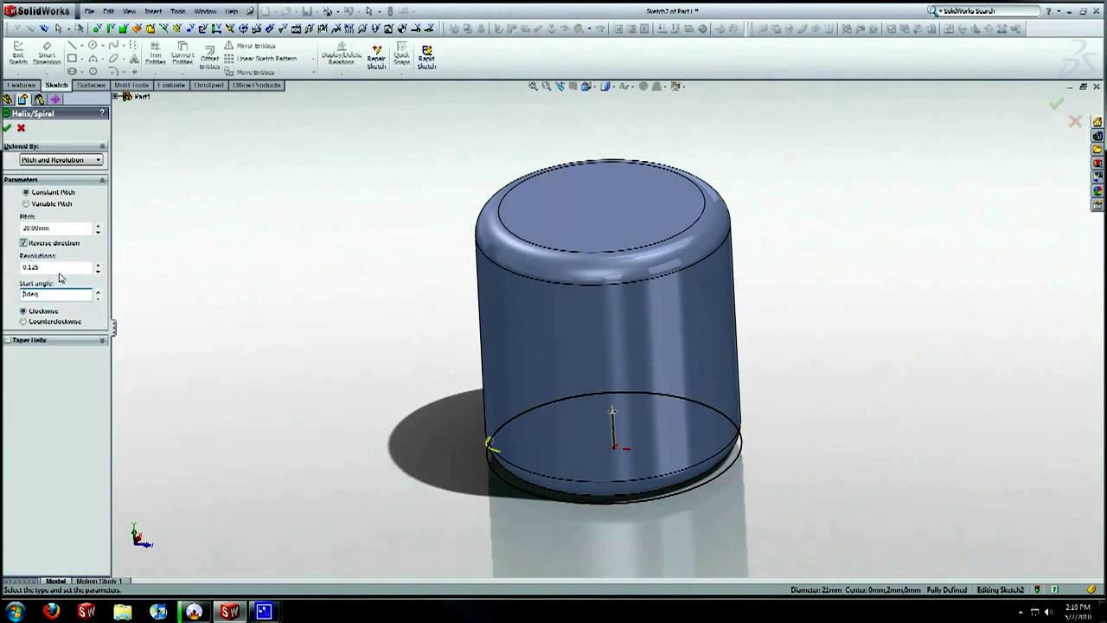
Set the helix pitch to 176 mm by entering 22*8, and finish the helix.
{"action": "left_click_drag", "start_coordinate": [57, 232], "coordinate": [3, 230]}
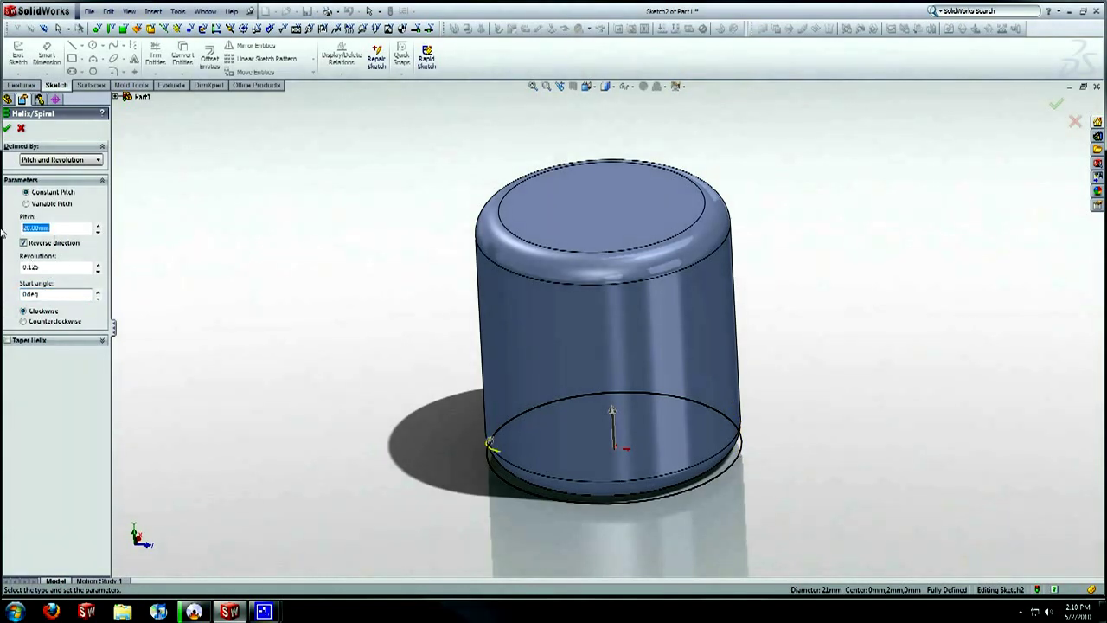
{"action": "middle_click_drag", "start_coordinate": [617, 419], "coordinate": [659, 417]}
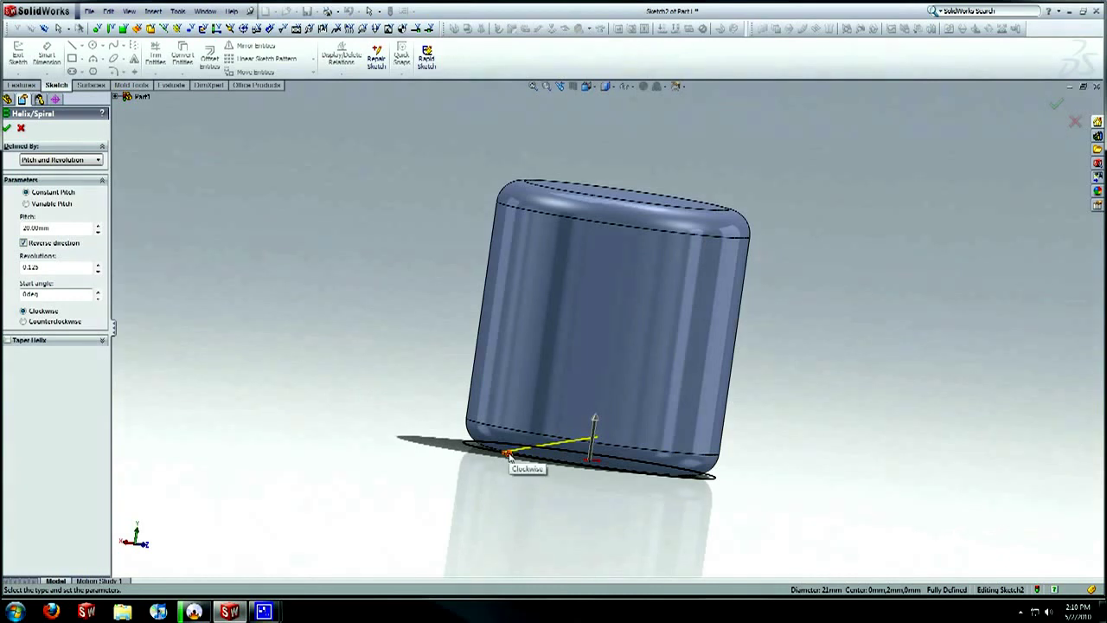
{"action": "middle_click_drag", "start_coordinate": [512, 440], "coordinate": [550, 500]}
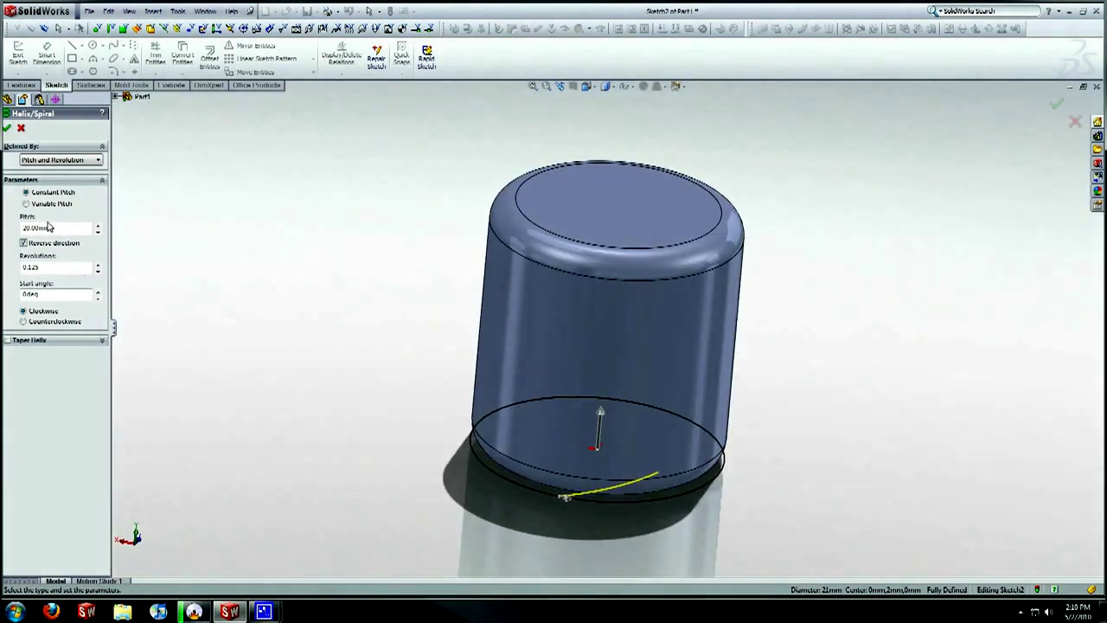
{"action": "left_click_drag", "start_coordinate": [57, 228], "coordinate": [2, 225]}
{"action": "key", "text": "Right"}
{"action": "key", "text": "Right"}
{"action": "left_click_drag", "start_coordinate": [47, 228], "coordinate": [2, 234]}
{"action": "type", "text": "20"}
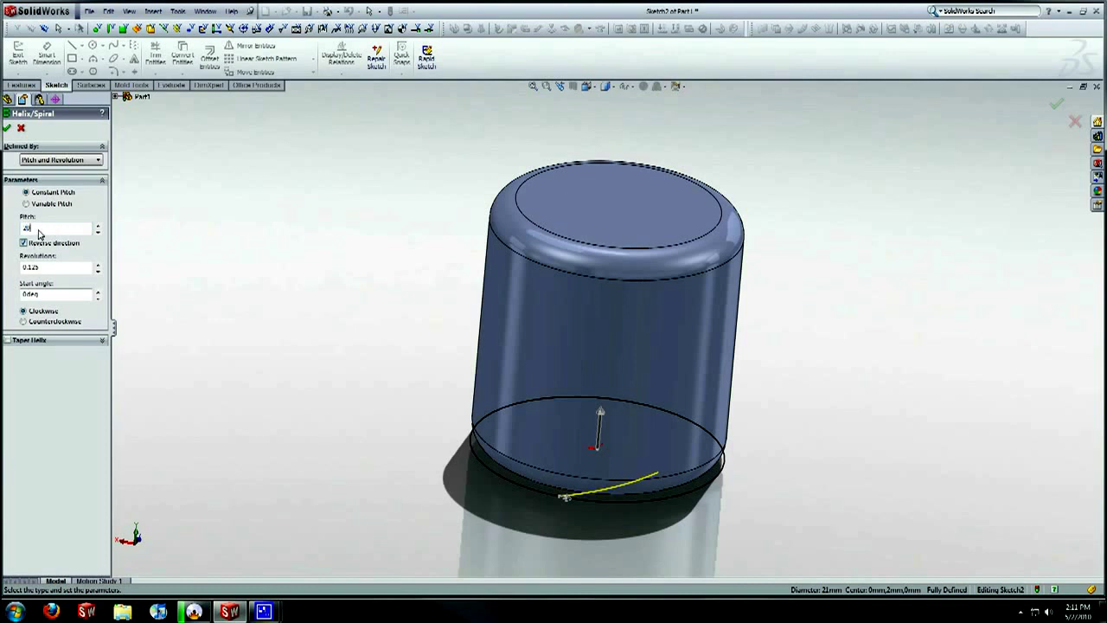
{"action": "left_click_drag", "start_coordinate": [38, 232], "coordinate": [2, 234]}
{"action": "type", "text": "22*8"}
{"action": "key", "text": "Return"}
{"action": "mouse_move", "coordinate": [659, 277]}
{"action": "middle_mouse_down"}
{"action": "mouse_move", "coordinate": [649, 212]}
{"action": "mouse_move", "coordinate": [665, 184]}
{"action": "mouse_move", "coordinate": [680, 186]}
{"action": "middle_mouse_up"}
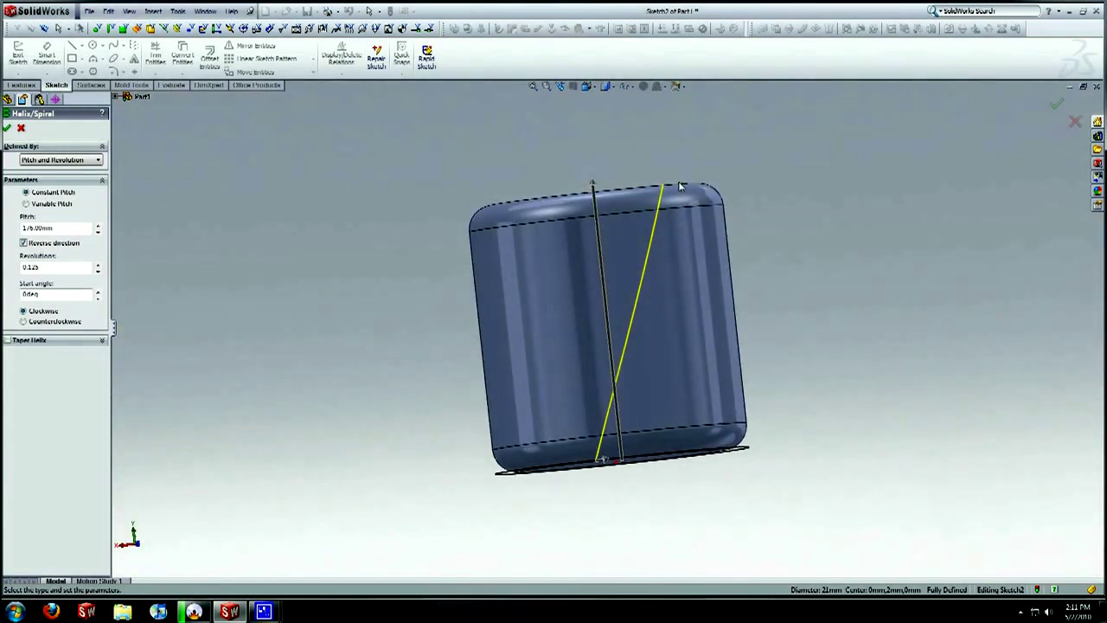
{"action": "key", "text": "ctrl+1"}
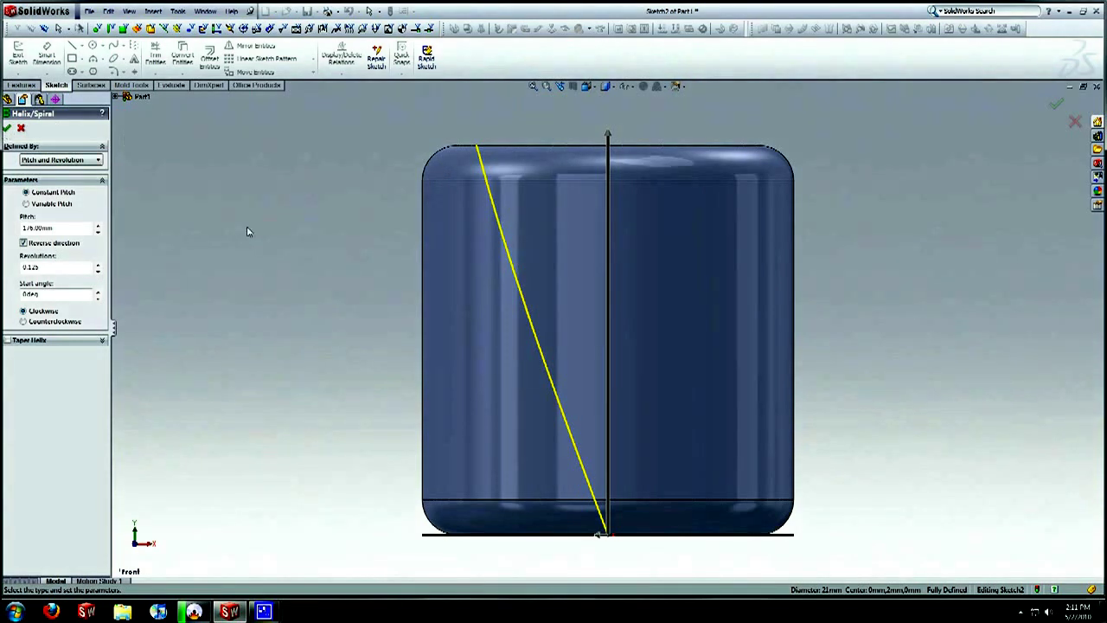
{"action": "left_click", "coordinate": [7, 127]}
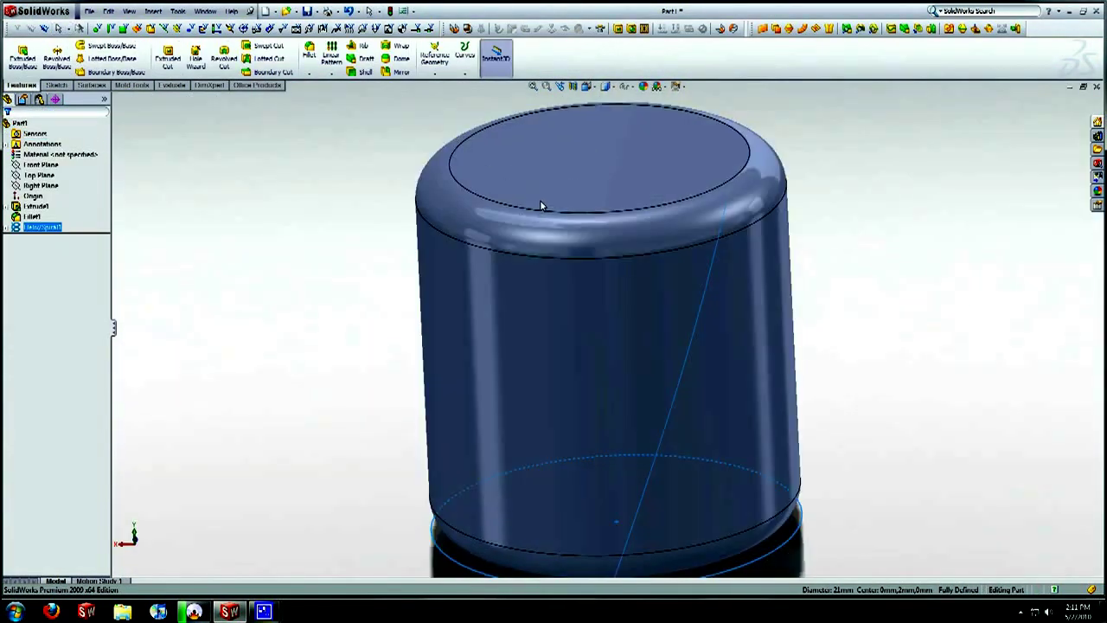
Start a new sketch on the cylinder's flat bottom face, viewed from the bottom.
{"action": "left_click", "coordinate": [363, 215]}
{"action": "scroll", "coordinate": [507, 296], "scroll_direction": "up", "scroll_amount": 3}
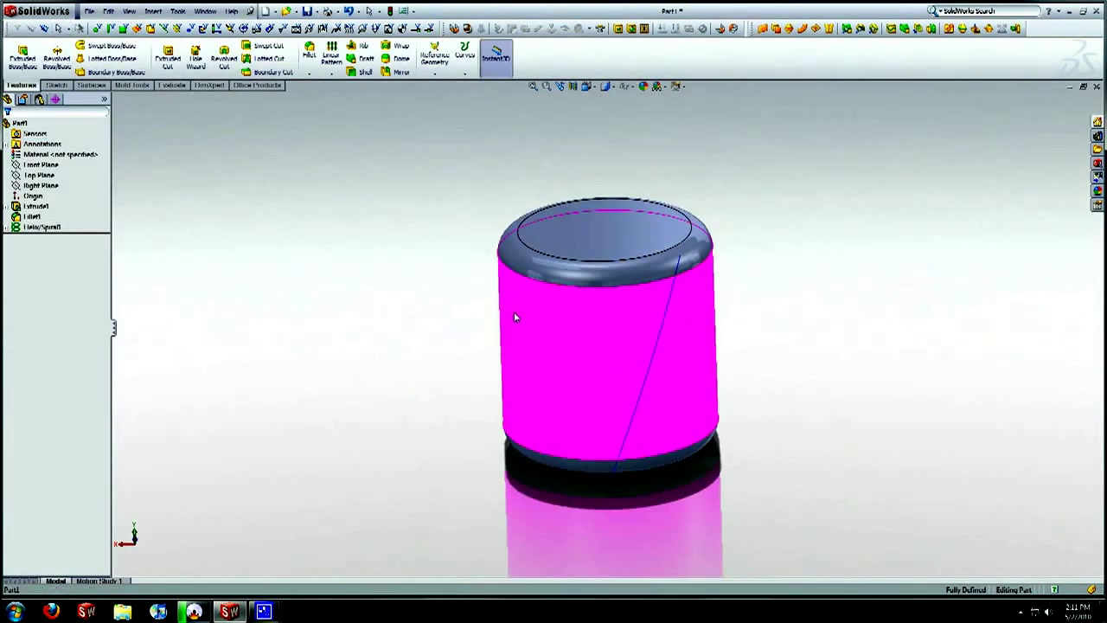
{"action": "middle_click_drag", "start_coordinate": [520, 338], "coordinate": [513, 221]}
{"action": "scroll", "coordinate": [680, 439], "scroll_direction": "down", "scroll_amount": 2}
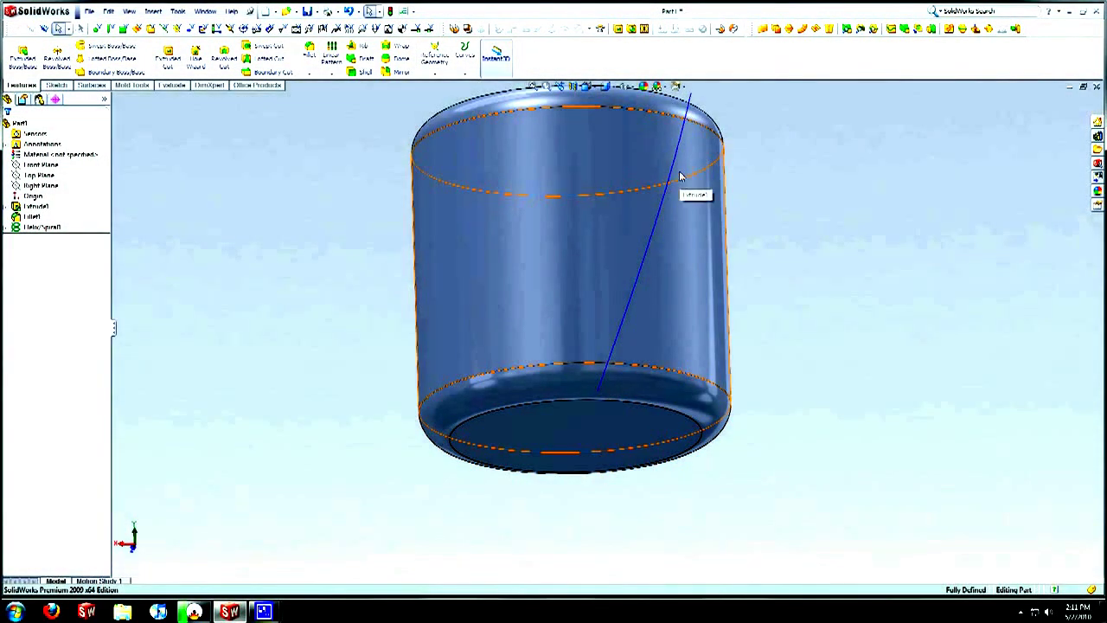
{"action": "left_click", "coordinate": [583, 429]}
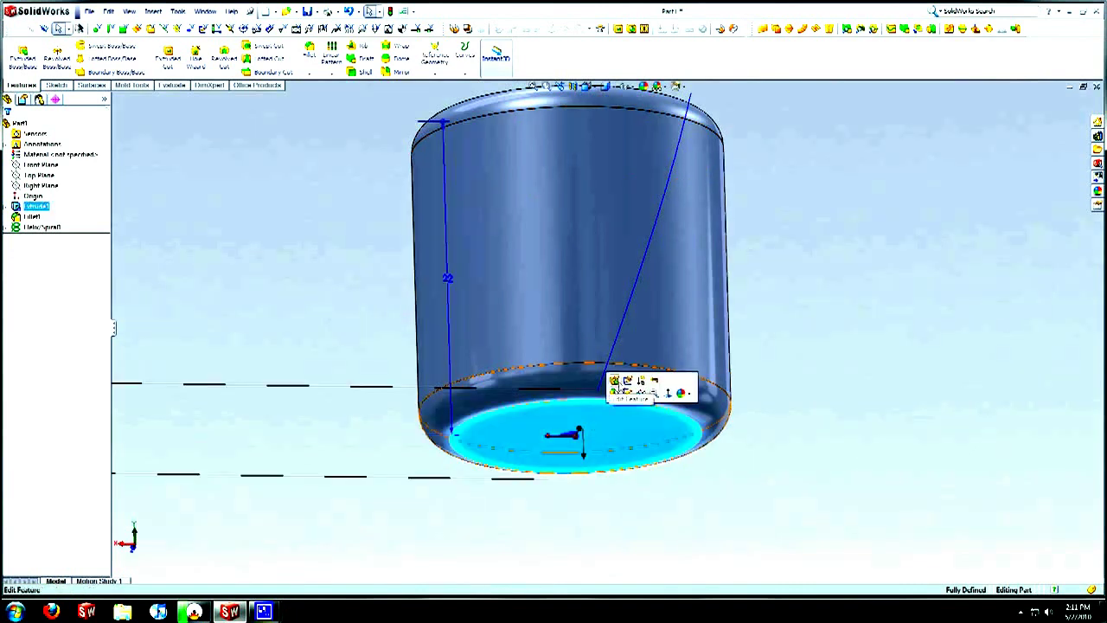
{"action": "left_click", "coordinate": [628, 393]}
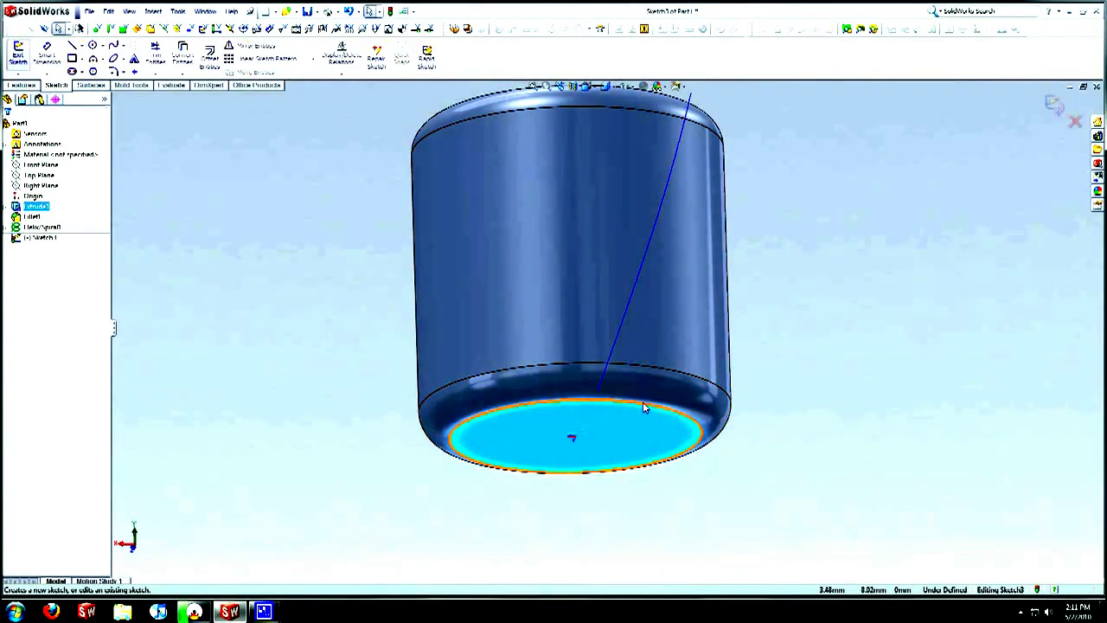
{"action": "key", "text": "ctrl+8"}
{"action": "mouse_move", "coordinate": [658, 349]}
{"action": "middle_mouse_down"}
{"action": "mouse_move", "coordinate": [638, 370]}
{"action": "mouse_move", "coordinate": [655, 356]}
{"action": "middle_mouse_up"}
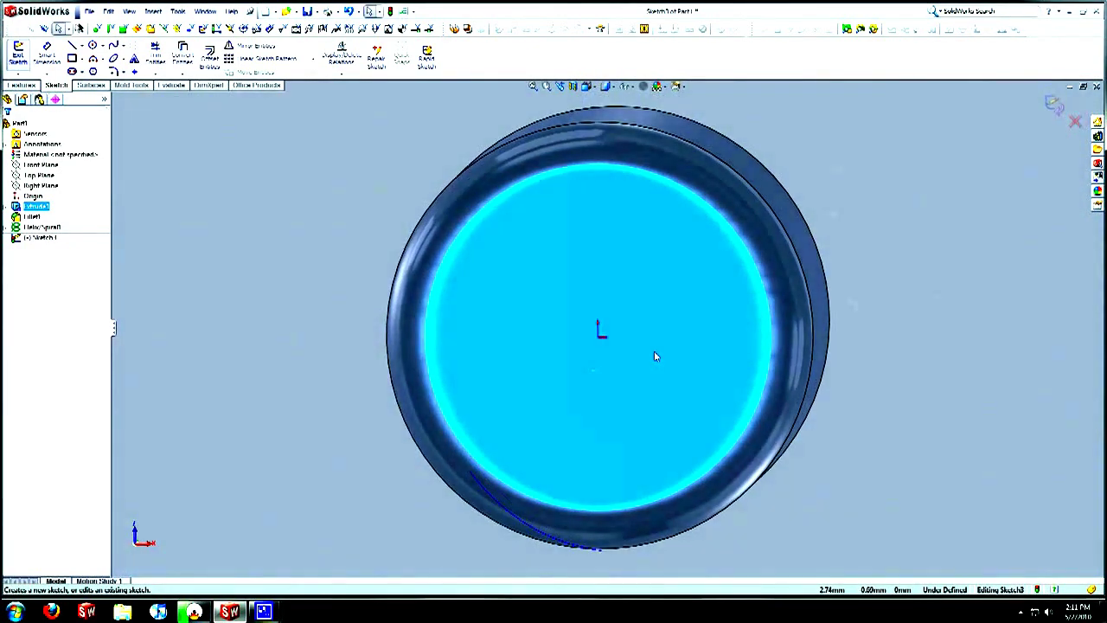
{"action": "left_click", "coordinate": [598, 555]}
{"action": "key", "text": "ctrl+6"}
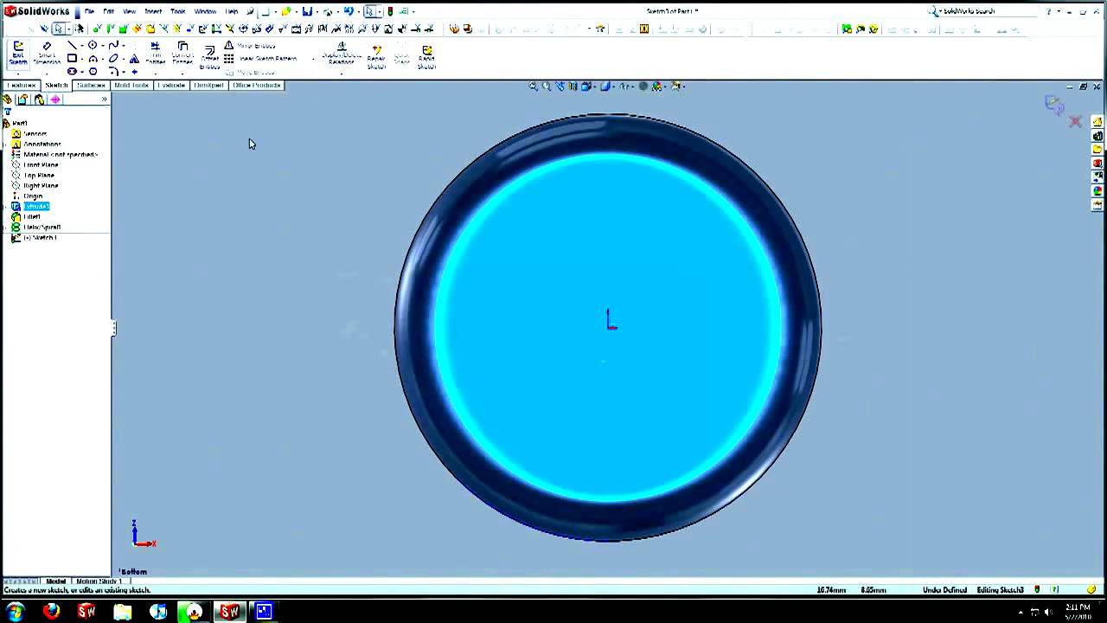
Sketch a closed triangle with a horizontal base about 6.4 mm long just outside the cylinder and its apex at the fillet's inner edge.
{"action": "left_click", "coordinate": [74, 47]}
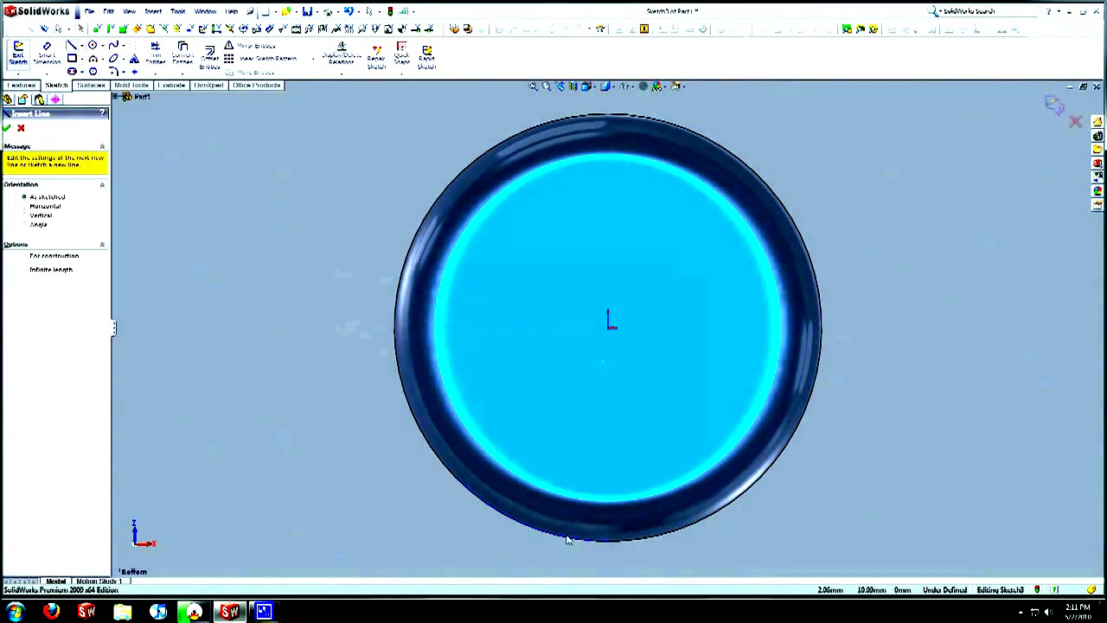
{"action": "left_click", "coordinate": [581, 564]}
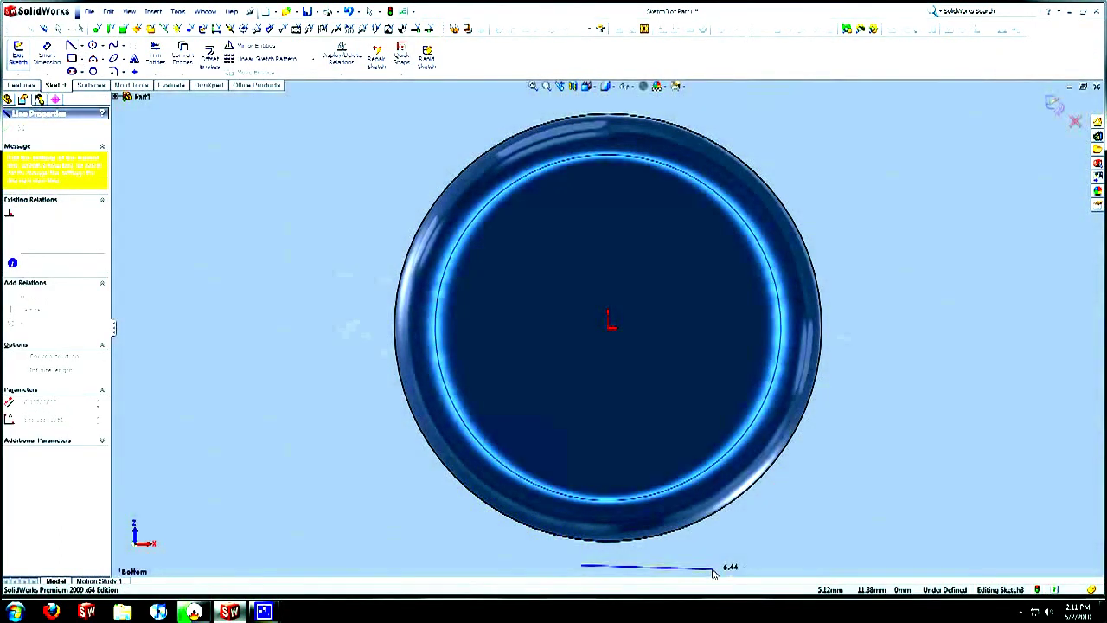
{"action": "left_click", "coordinate": [712, 564]}
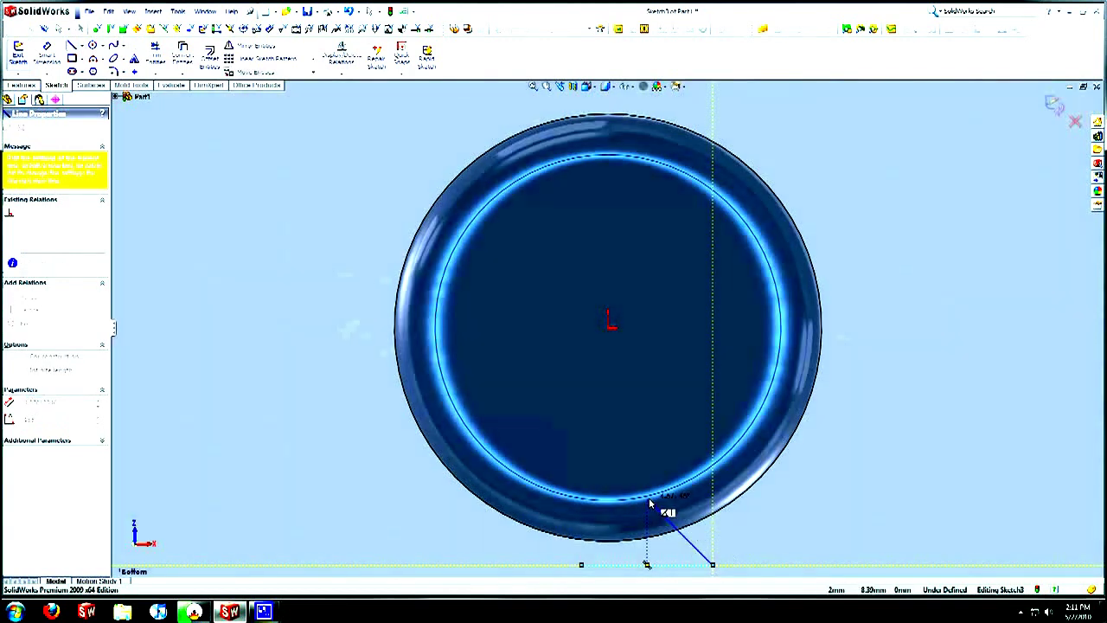
{"action": "left_click", "coordinate": [647, 499]}
{"action": "left_click", "coordinate": [581, 564]}
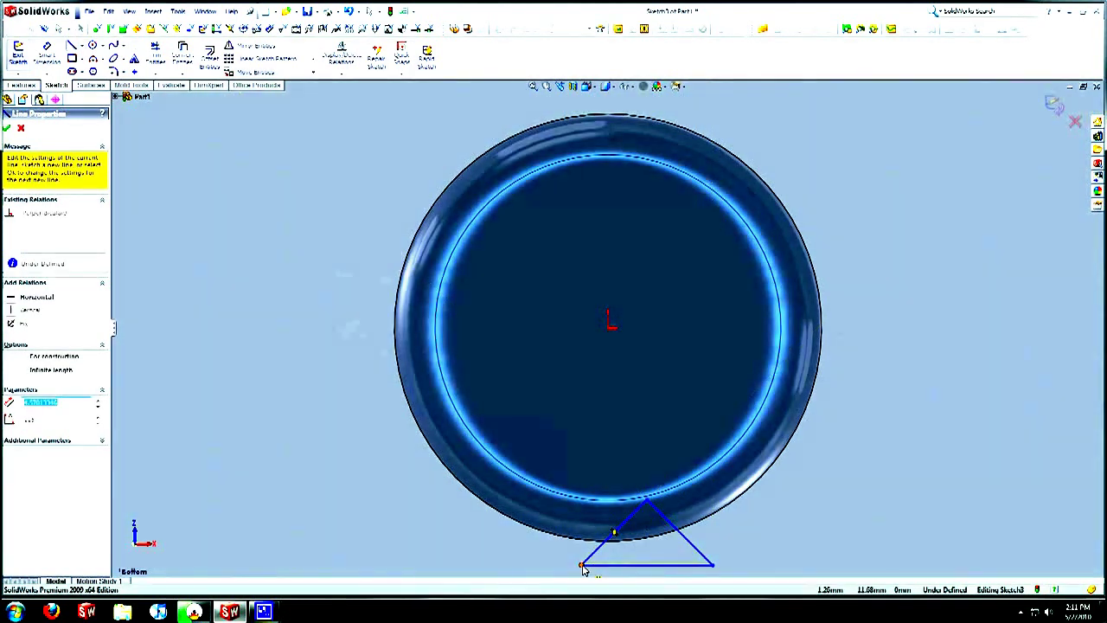
{"action": "key", "text": "Escape"}
Try to make the triangle's two slanted sides perpendicular to each other.
{"action": "right_click", "coordinate": [796, 483]}
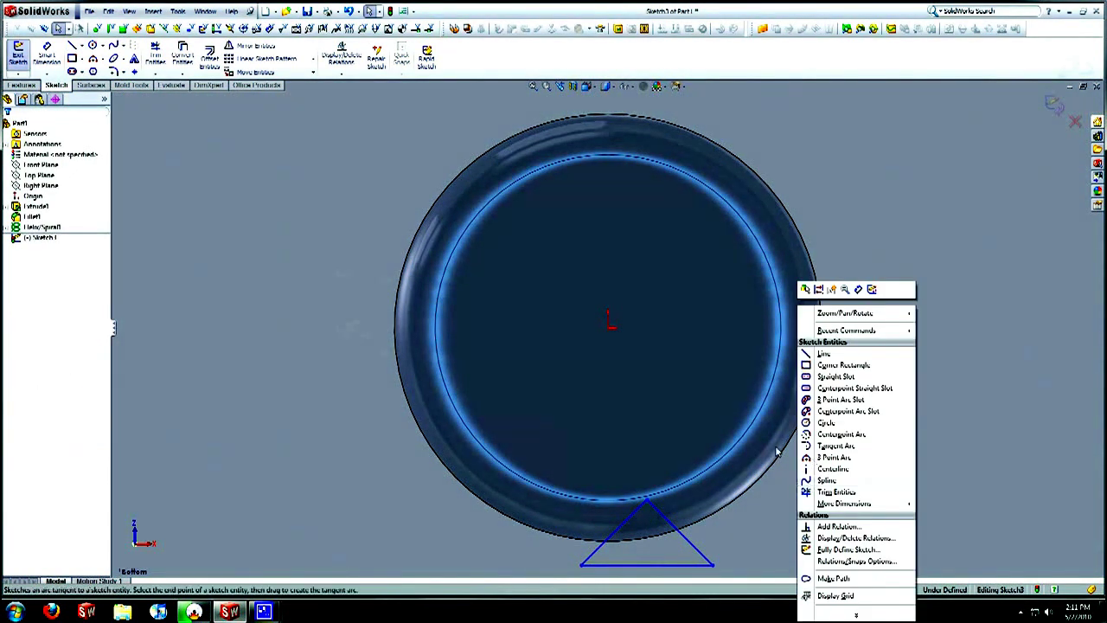
{"action": "left_click", "coordinate": [757, 525]}
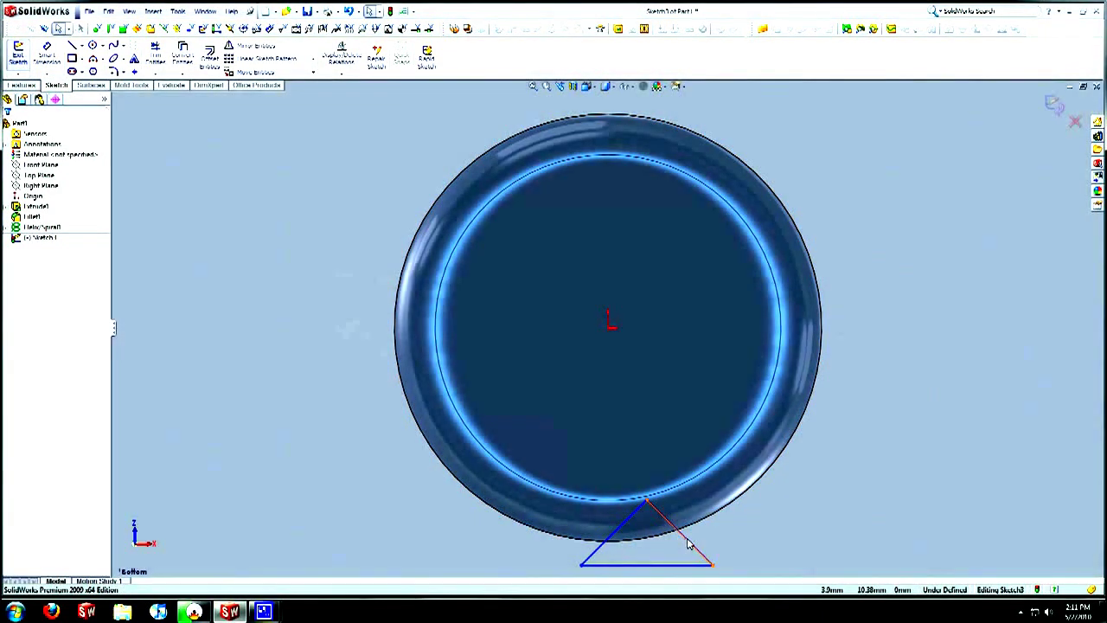
{"action": "left_click", "coordinate": [677, 538]}
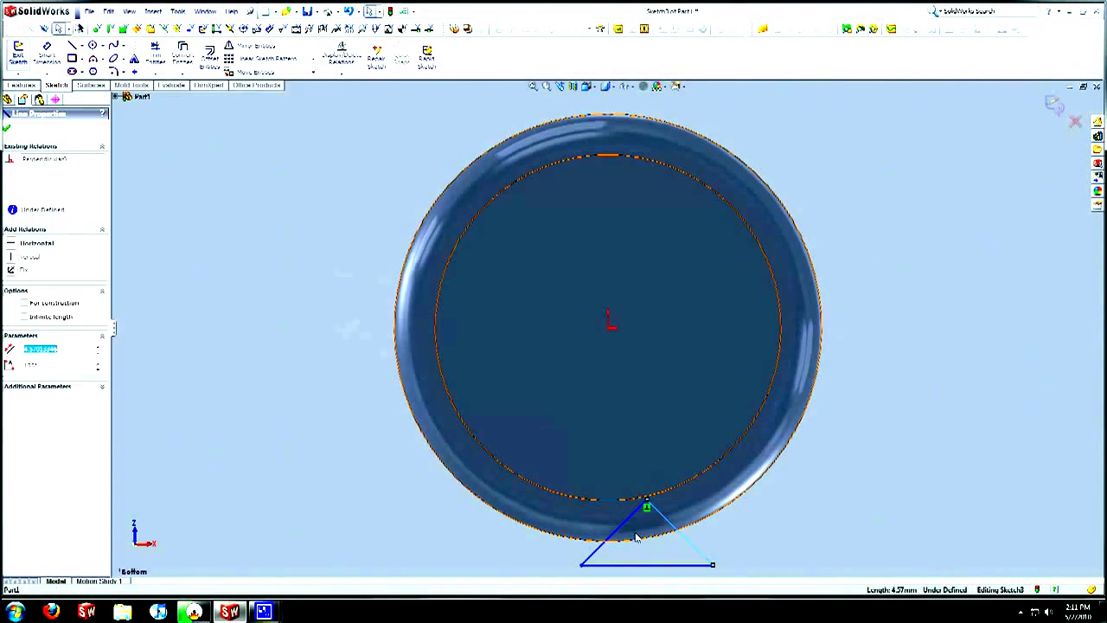
{"action": "left_click", "coordinate": [626, 532], "text": "ctrl"}
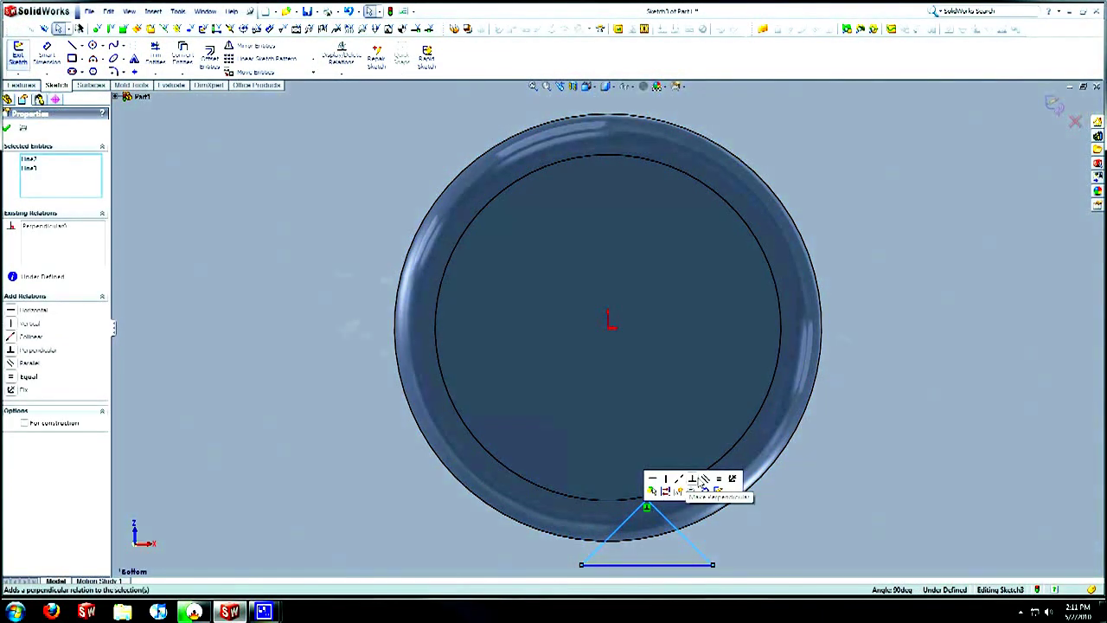
{"action": "left_click", "coordinate": [727, 538]}
Make the triangle's base line tangent to the cylinder's outer circular edge.
{"action": "left_click", "coordinate": [637, 542]}
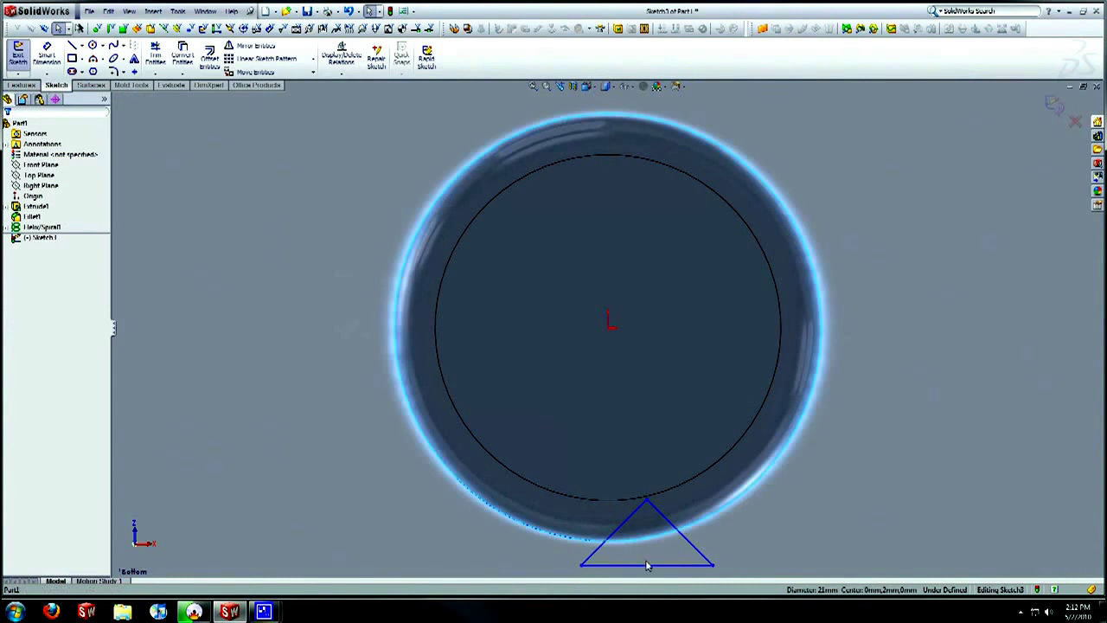
{"action": "right_click", "coordinate": [650, 566]}
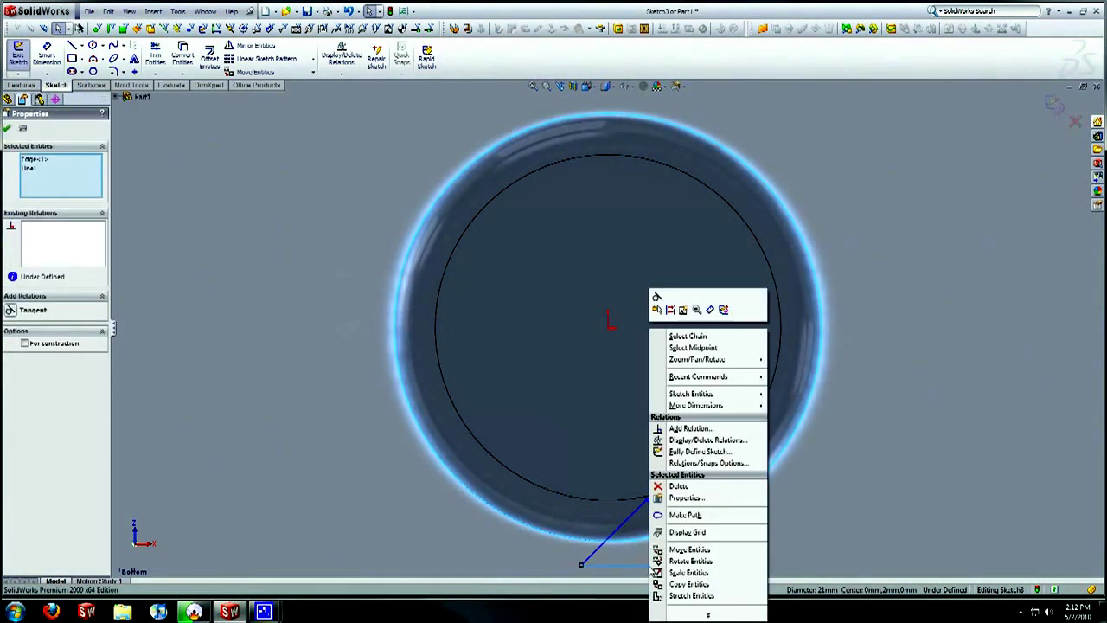
{"action": "key", "text": "Escape"}
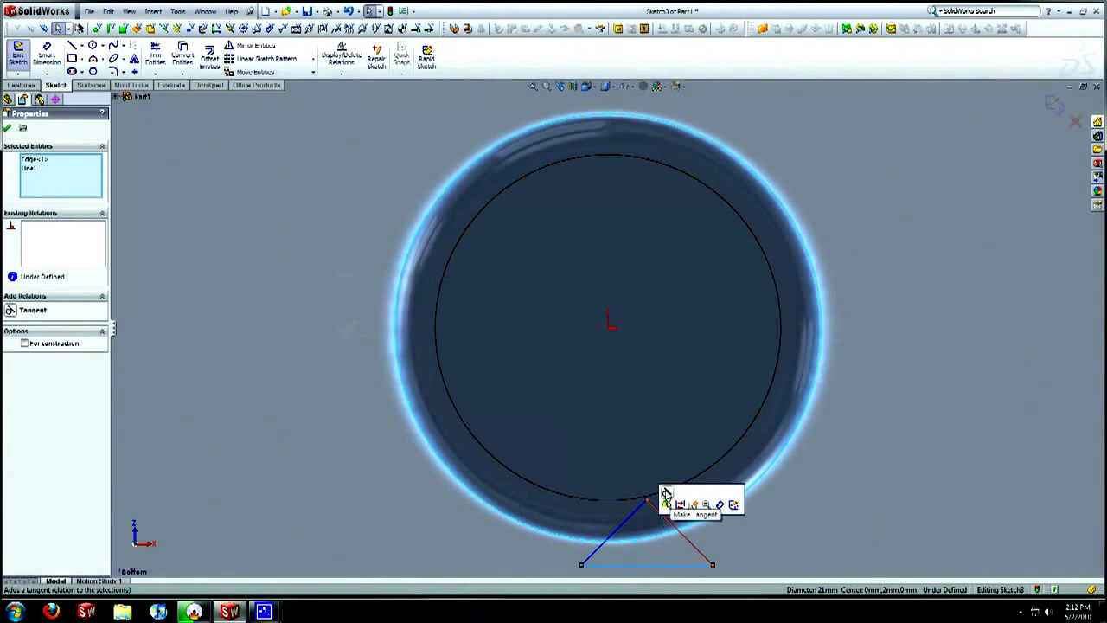
{"action": "left_click", "coordinate": [666, 504]}
{"action": "scroll", "coordinate": [641, 543], "scroll_direction": "down", "scroll_amount": 2}
{"action": "scroll", "coordinate": [641, 544], "scroll_direction": "down", "scroll_amount": 3}
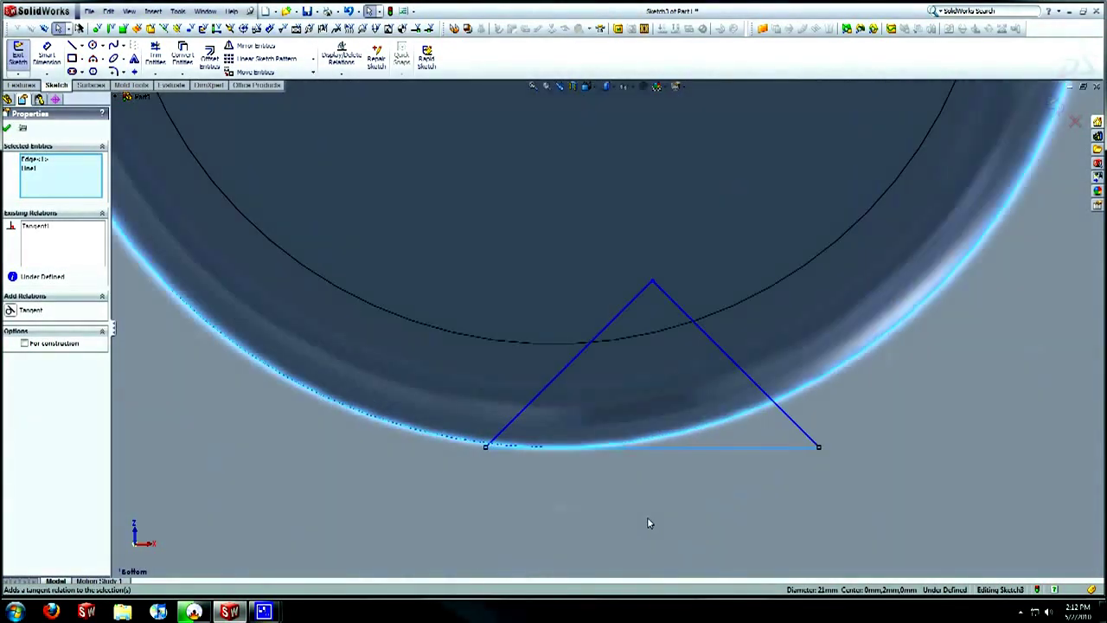
{"action": "left_click", "coordinate": [647, 519]}
Make the midpoint of the triangle's base coincident with the cylinder's outer circular edge.
{"action": "left_click", "coordinate": [636, 447]}
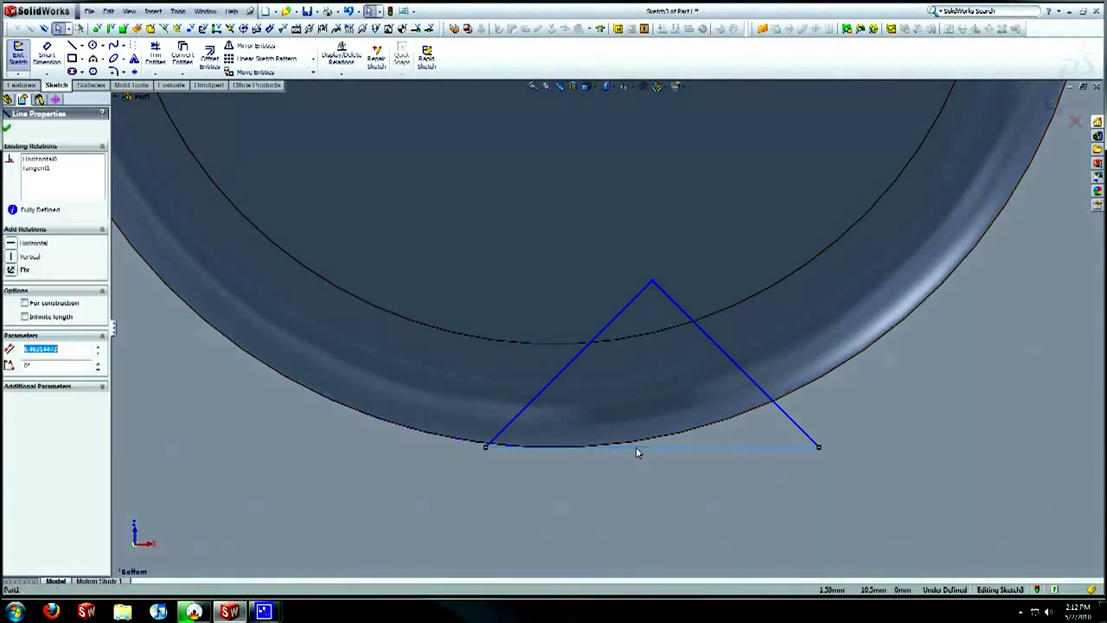
{"action": "right_click", "coordinate": [636, 446]}
{"action": "left_click", "coordinate": [701, 335]}
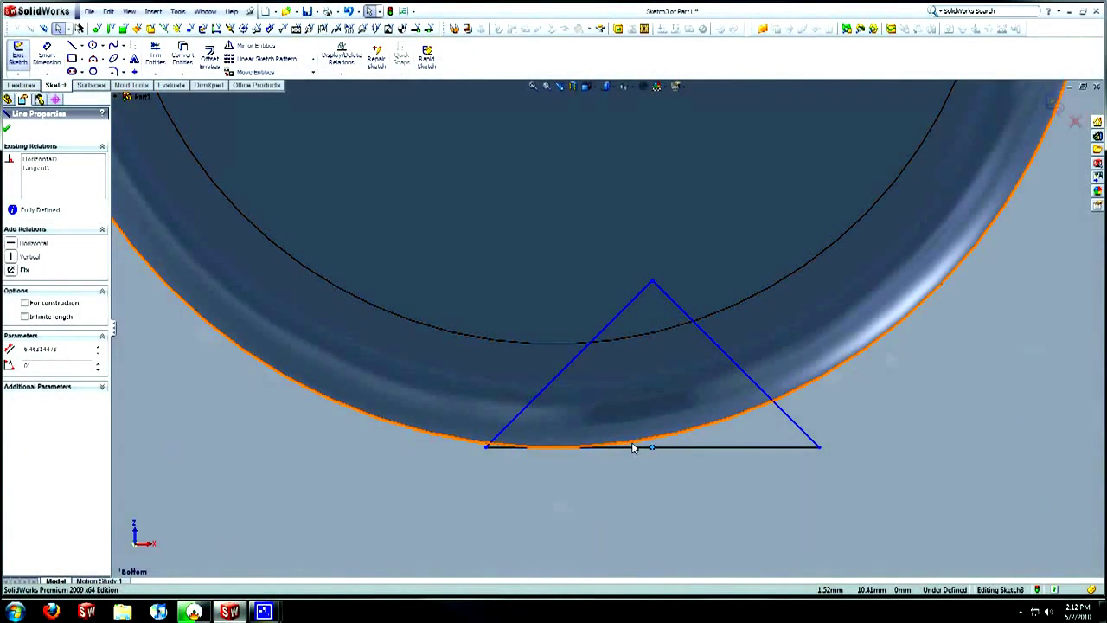
{"action": "left_click", "coordinate": [632, 448], "text": "ctrl"}
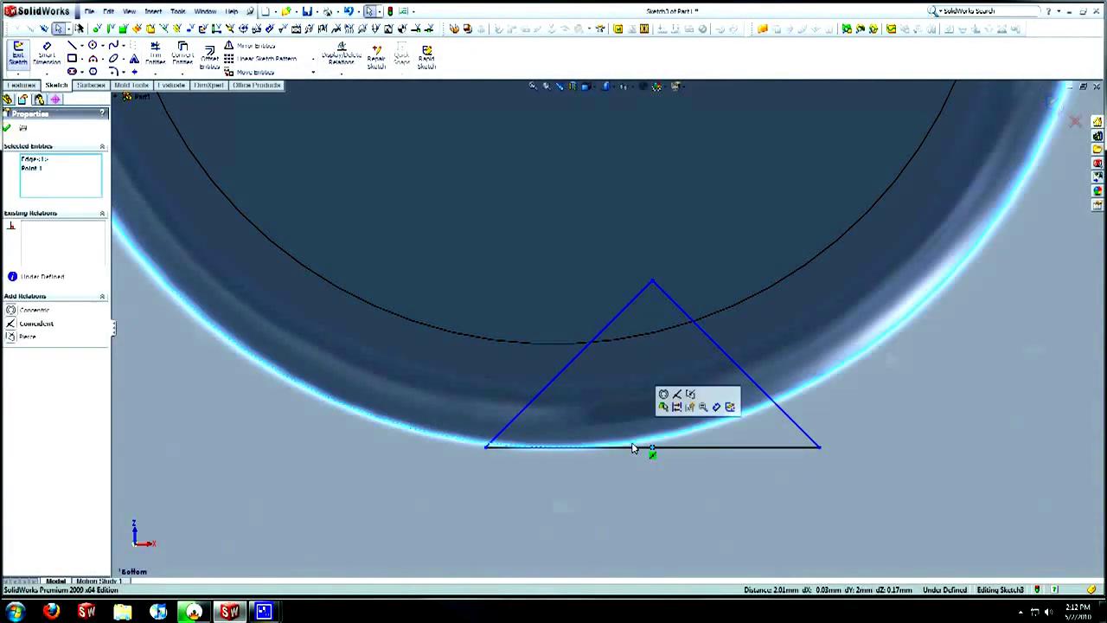
{"action": "left_click", "coordinate": [675, 397]}
{"action": "scroll", "coordinate": [610, 499], "scroll_direction": "up", "scroll_amount": 3}
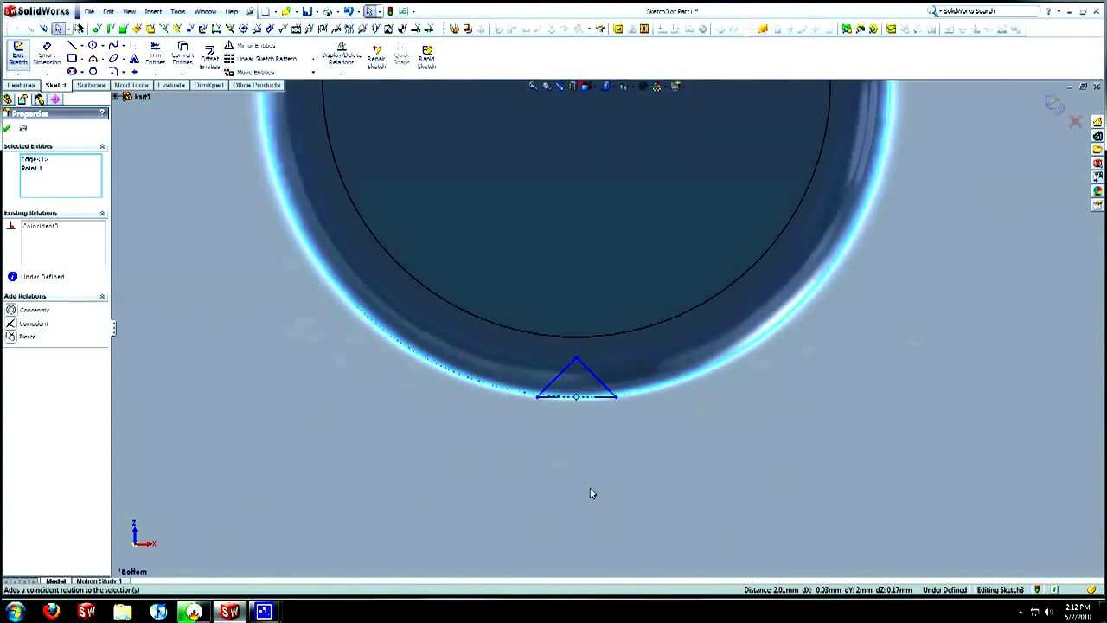
Add a pierce relation between the midpoint of the triangle's base and the helix curve.
{"action": "middle_click_drag", "start_coordinate": [593, 495], "coordinate": [570, 414]}
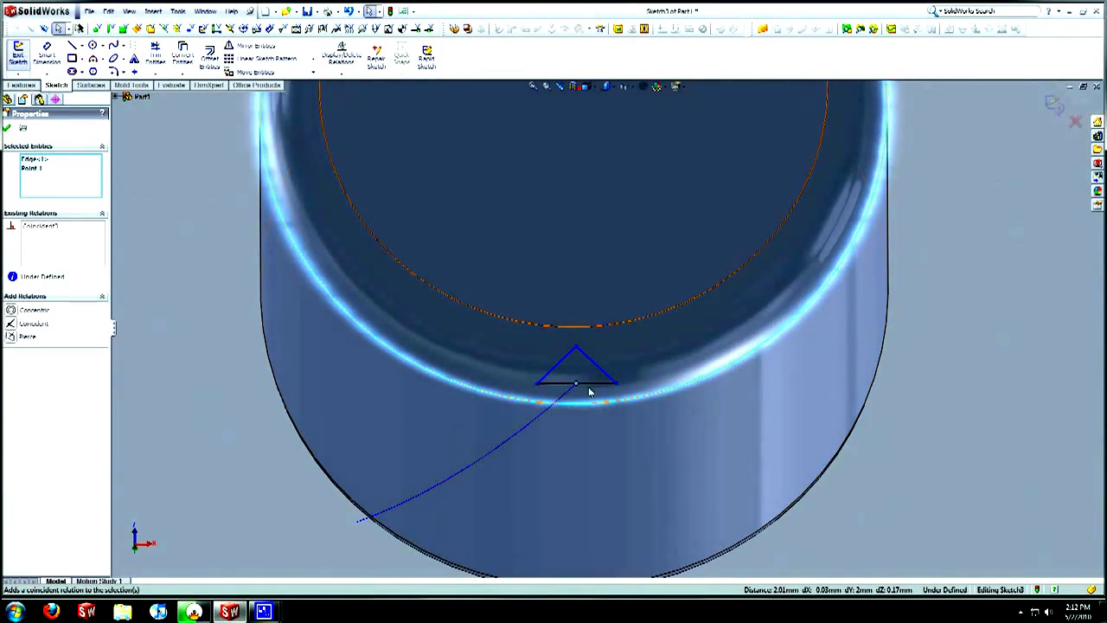
{"action": "key", "text": "Escape"}
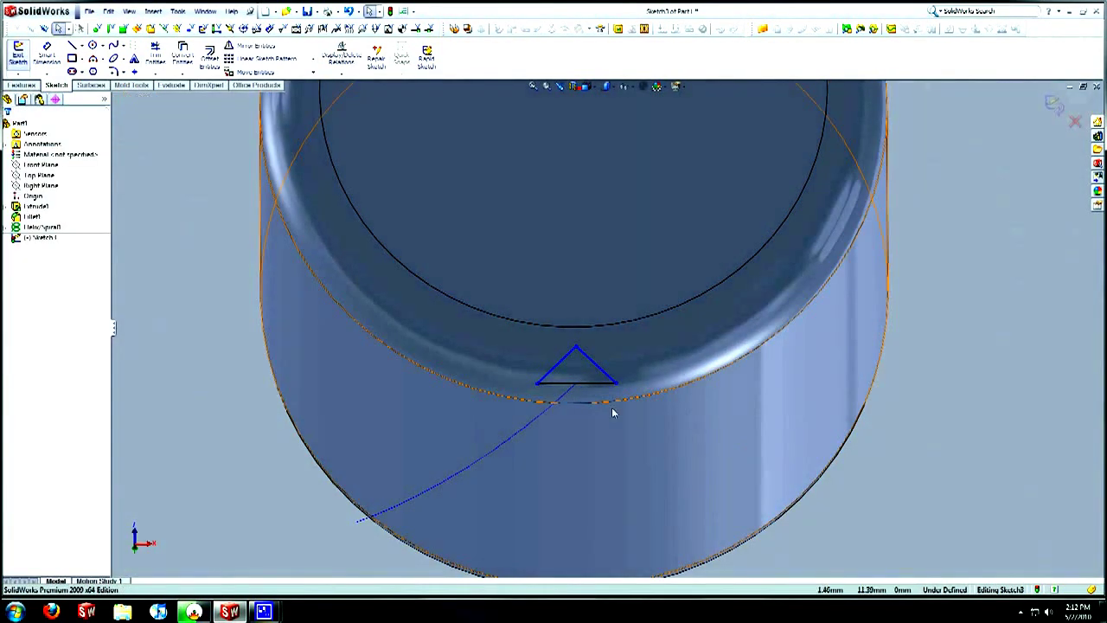
{"action": "left_click", "coordinate": [561, 394]}
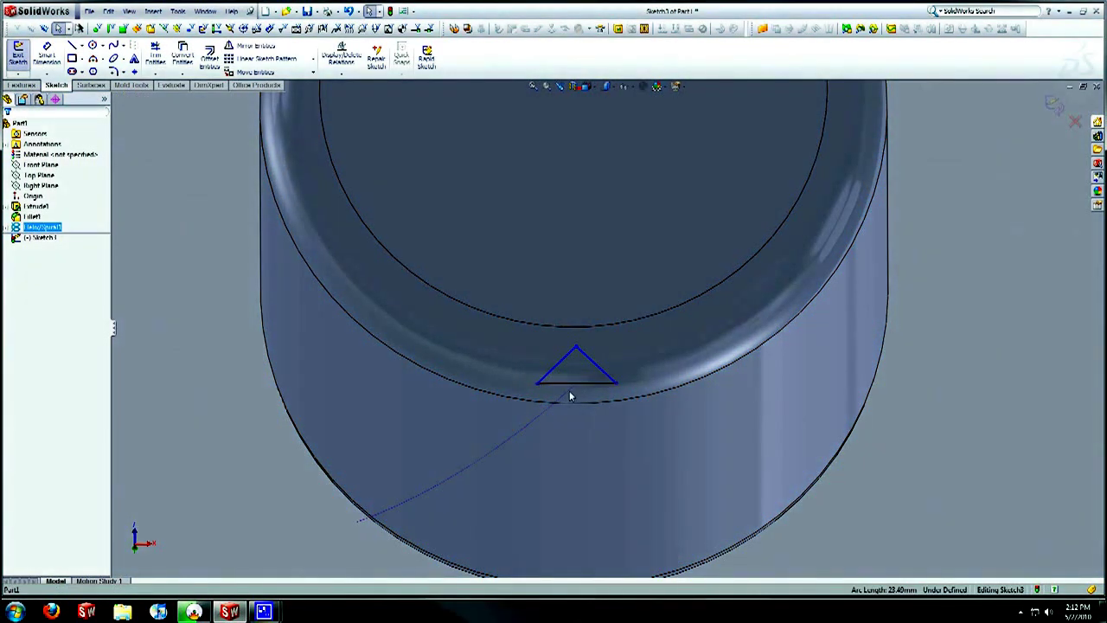
{"action": "right_click", "coordinate": [575, 383]}
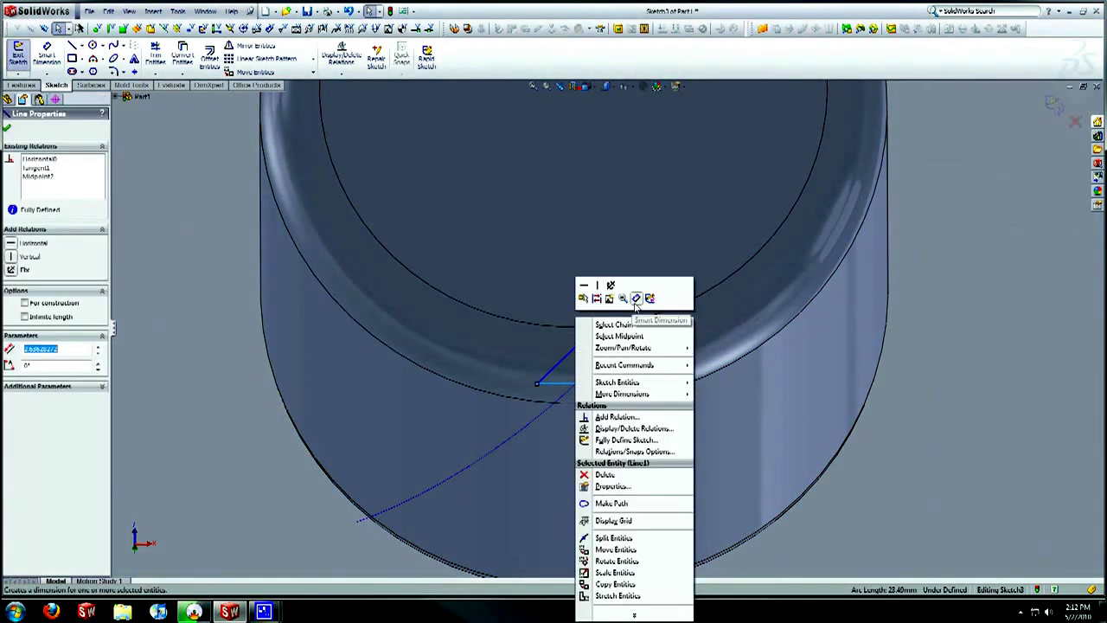
{"action": "left_click", "coordinate": [629, 337]}
{"action": "left_click", "coordinate": [561, 401], "text": "ctrl"}
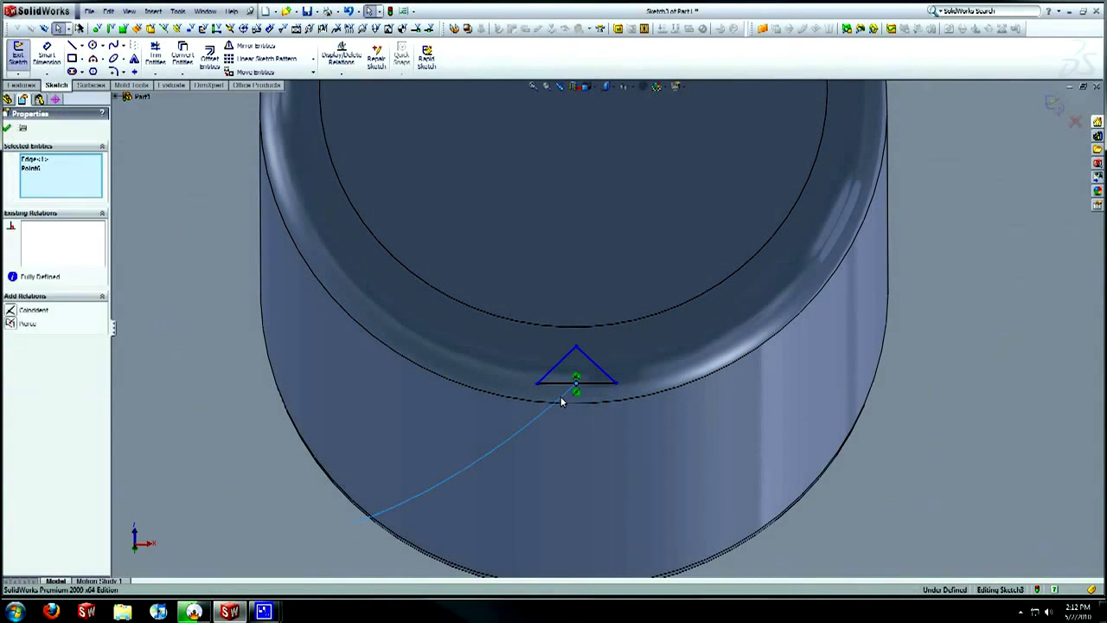
{"action": "left_click", "coordinate": [605, 348]}
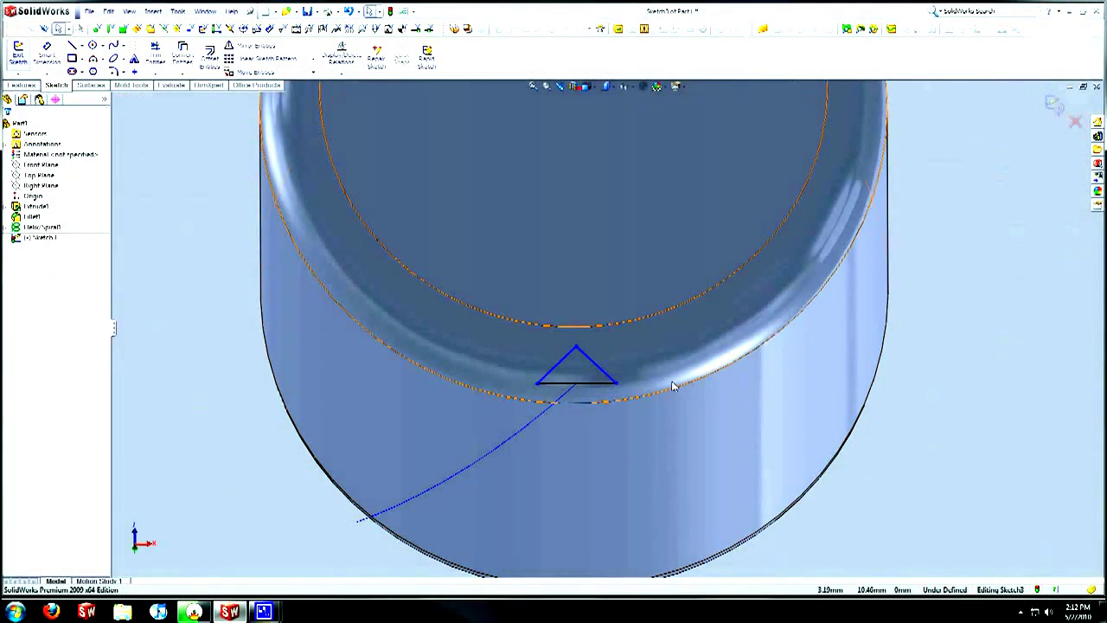
Dimension one slanted side of the triangle to 1 mm.
{"action": "right_click", "coordinate": [953, 282]}
{"action": "left_click", "coordinate": [1010, 262]}
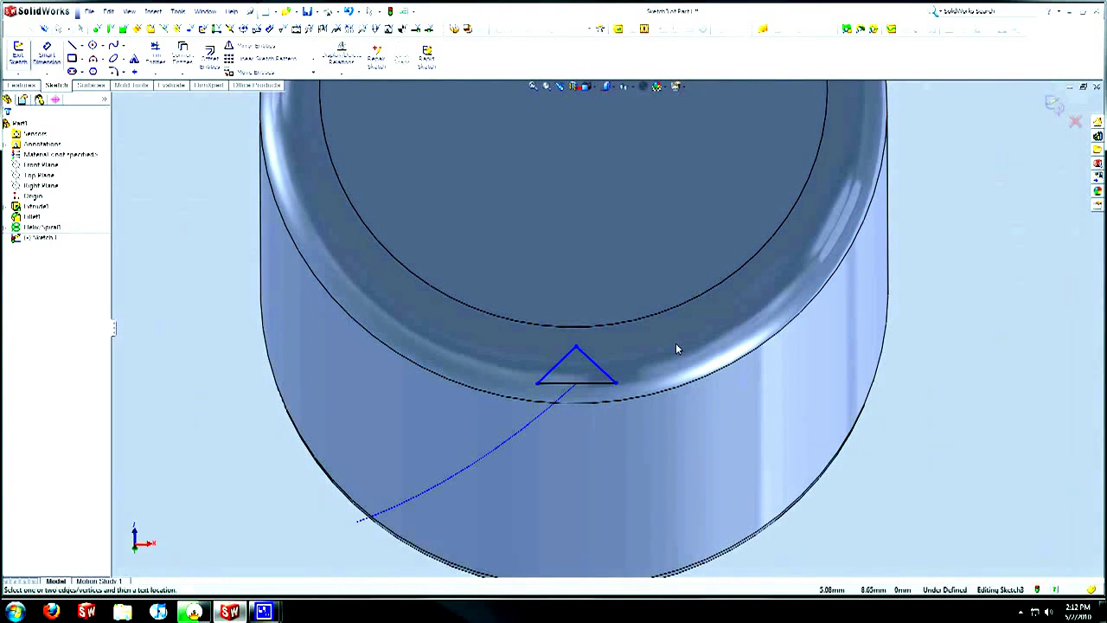
{"action": "left_click", "coordinate": [602, 371]}
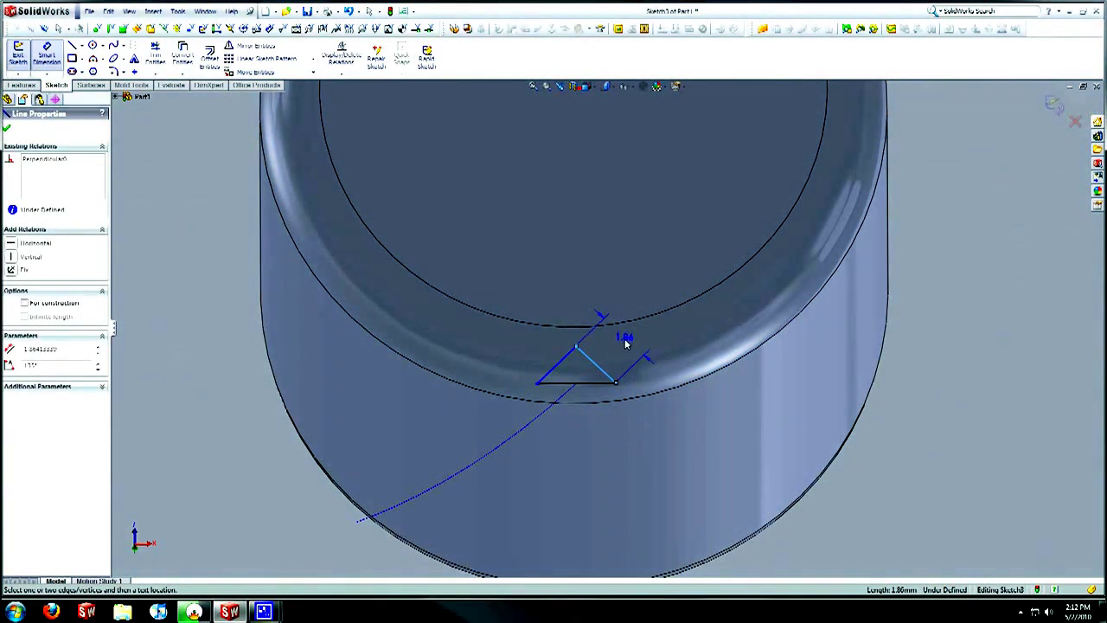
{"action": "left_click", "coordinate": [627, 343]}
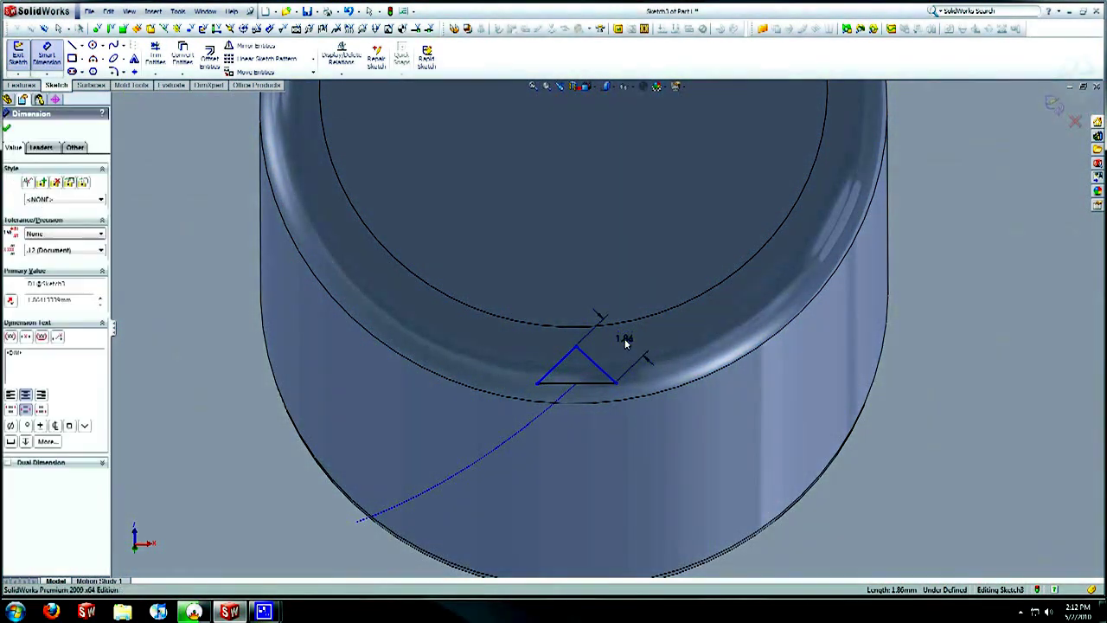
{"action": "type", "text": "1"}
{"action": "key", "text": "Return"}
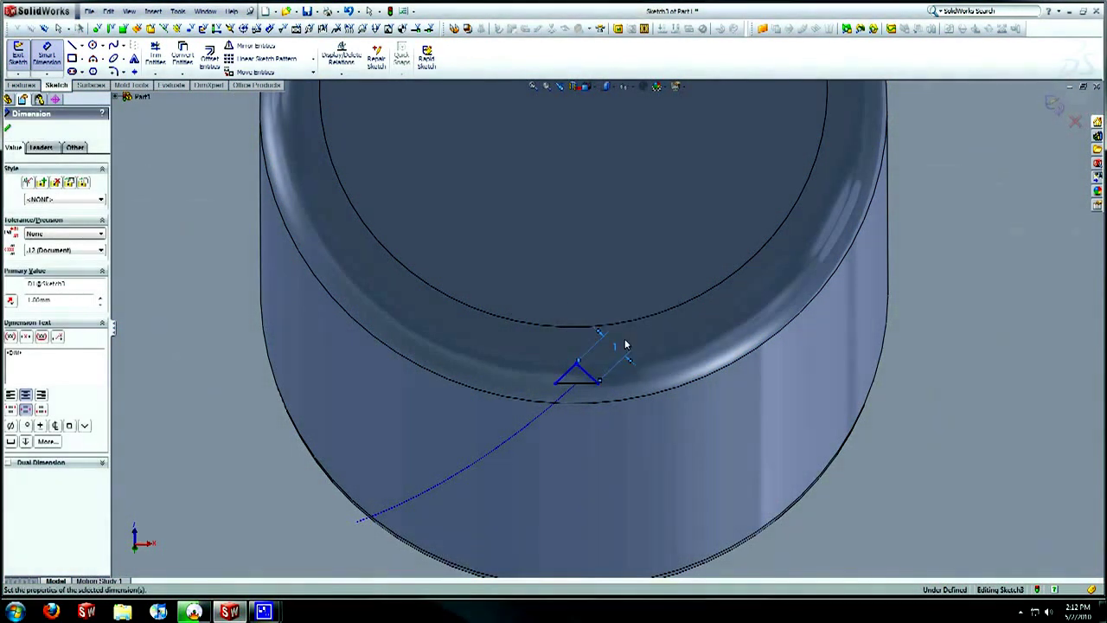
{"action": "left_click", "coordinate": [942, 404]}
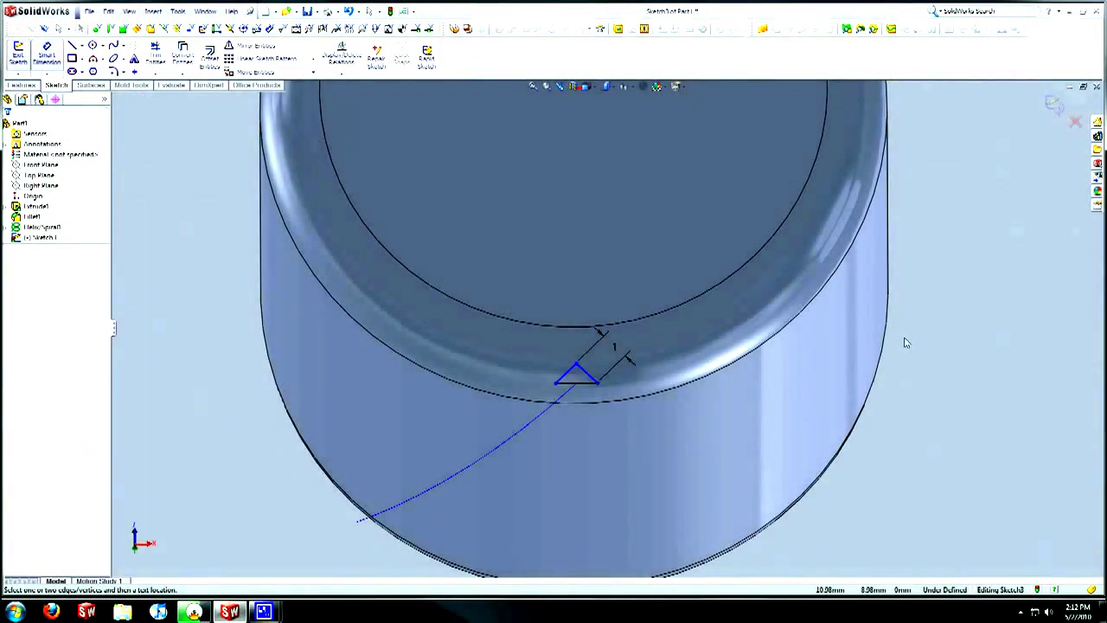
Align the triangle's apex vertically with the origin and exit the sketch.
{"action": "scroll", "coordinate": [865, 343], "scroll_direction": "up", "scroll_amount": 3}
{"action": "right_click", "coordinate": [818, 346]}
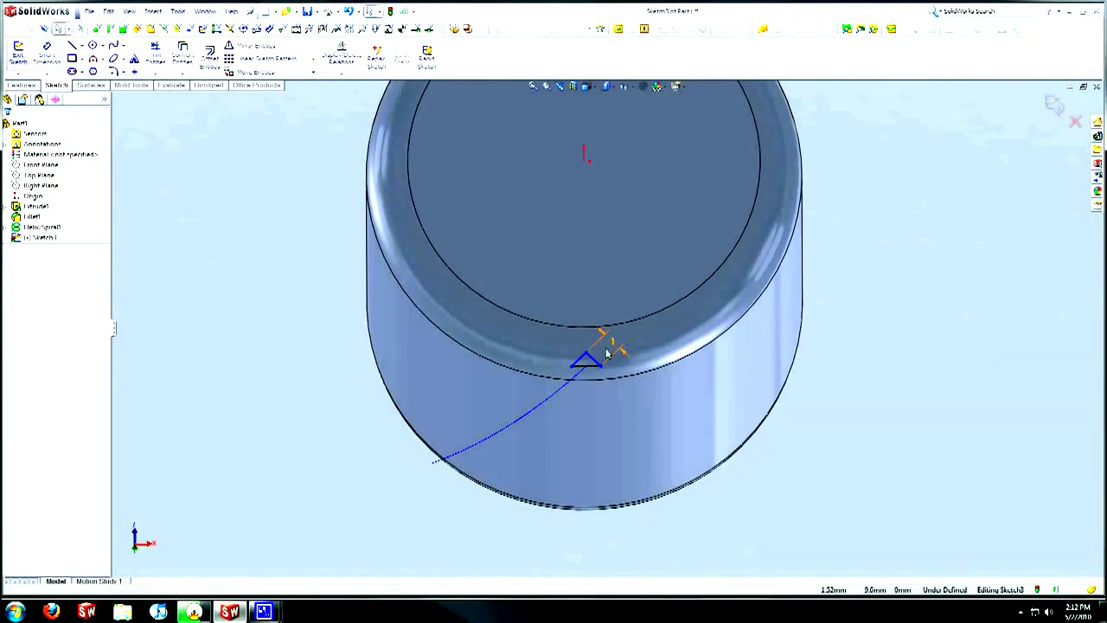
{"action": "left_click", "coordinate": [585, 355]}
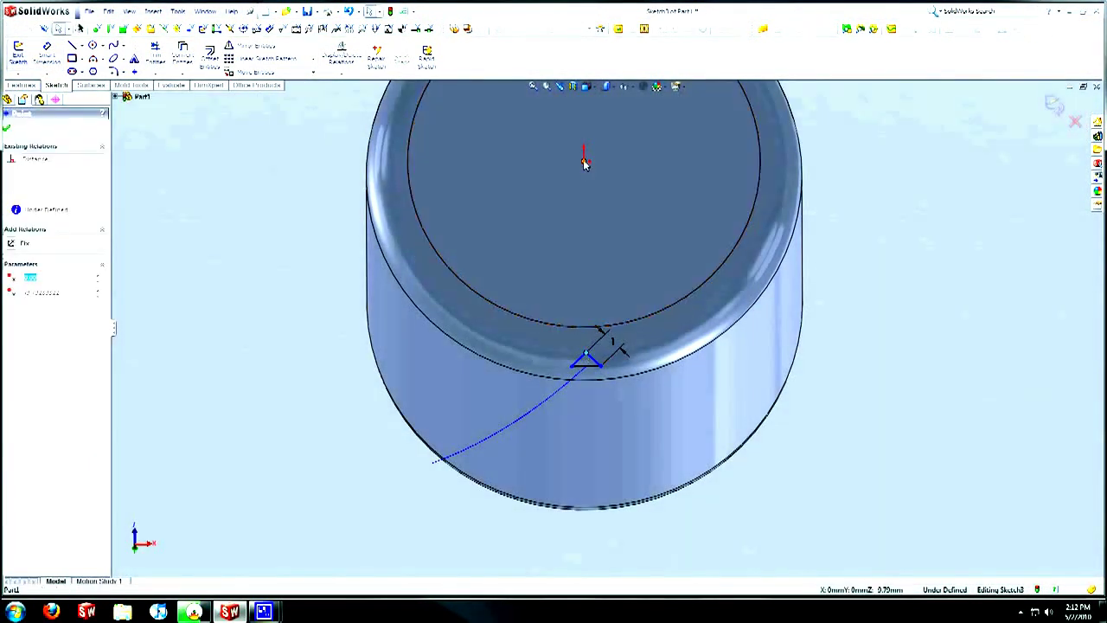
{"action": "left_click", "coordinate": [585, 158], "text": "ctrl"}
{"action": "left_click", "coordinate": [630, 120]}
{"action": "left_click", "coordinate": [912, 346]}
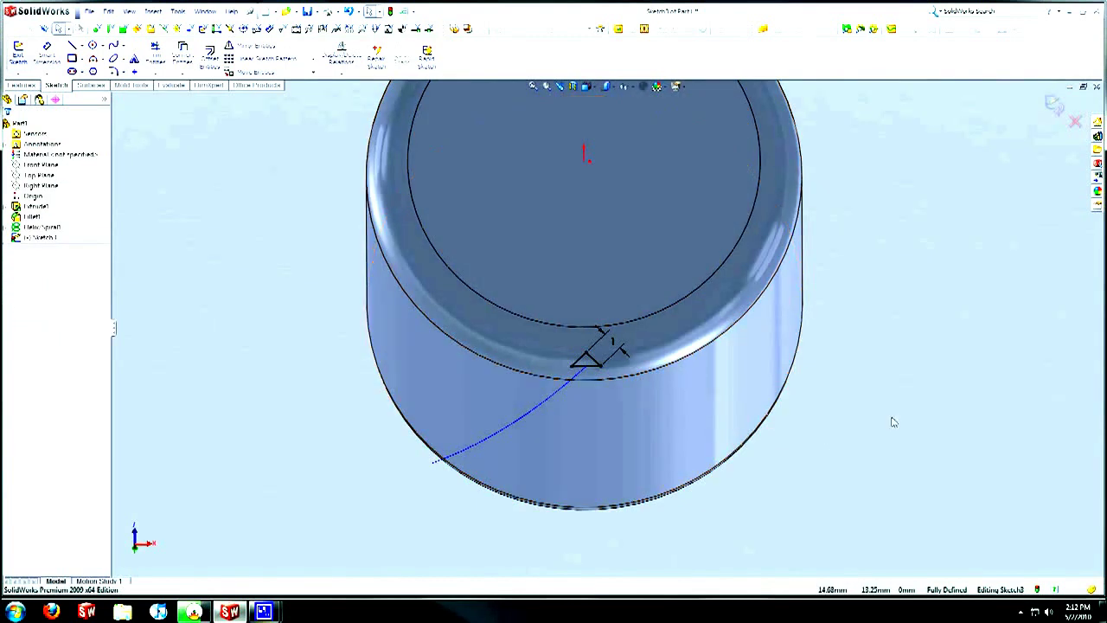
{"action": "left_click", "coordinate": [18, 52]}
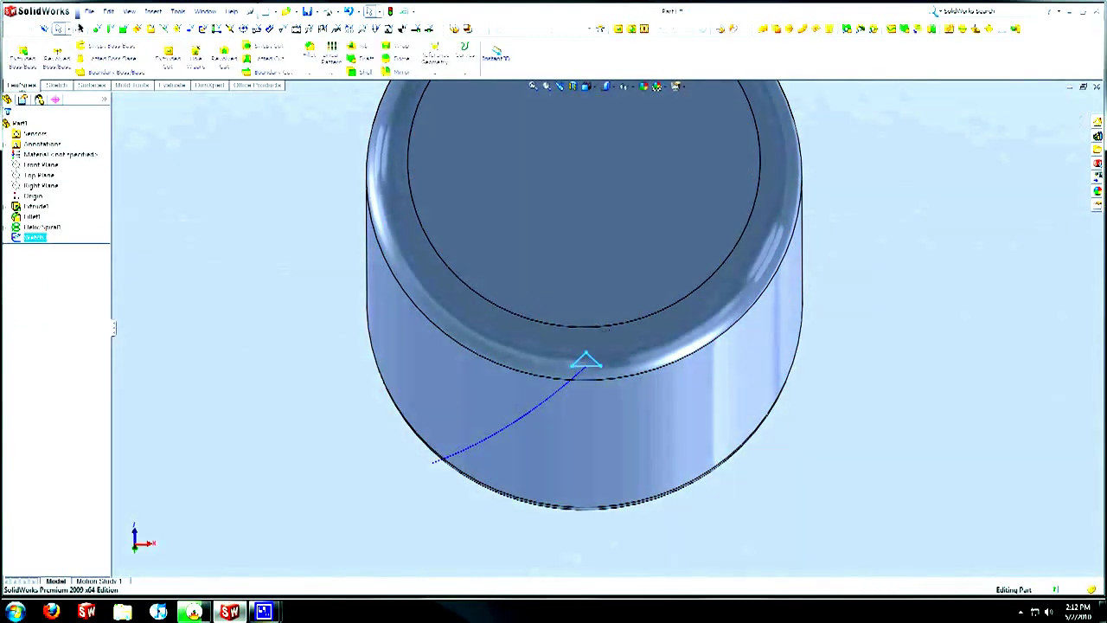
{"action": "left_click", "coordinate": [56, 85]}
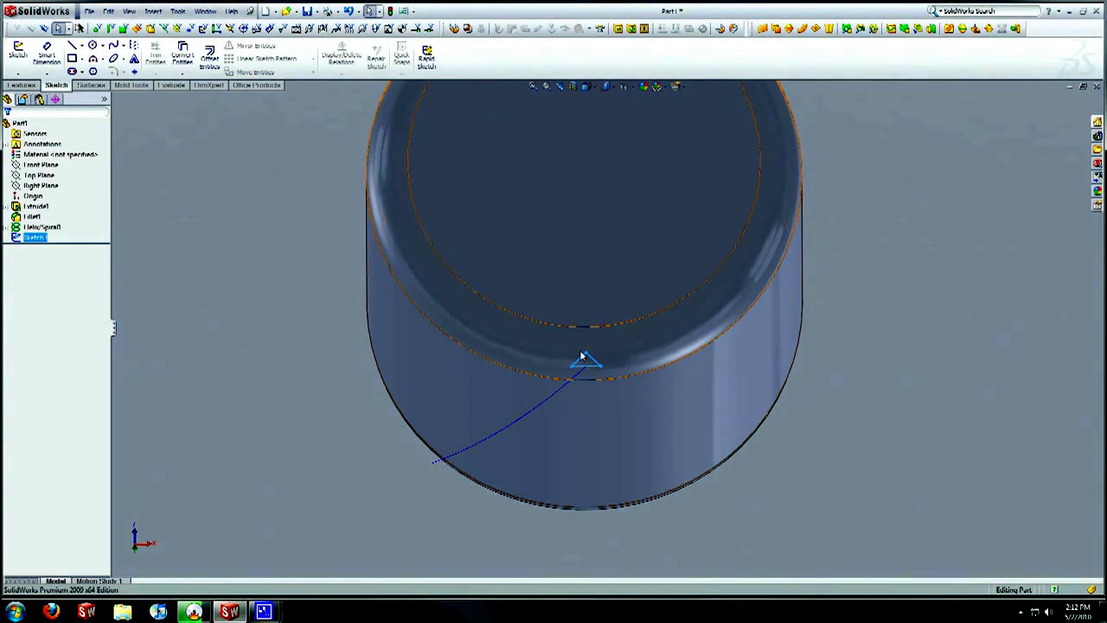
{"action": "right_click", "coordinate": [581, 368]}
{"action": "left_click", "coordinate": [590, 334]}
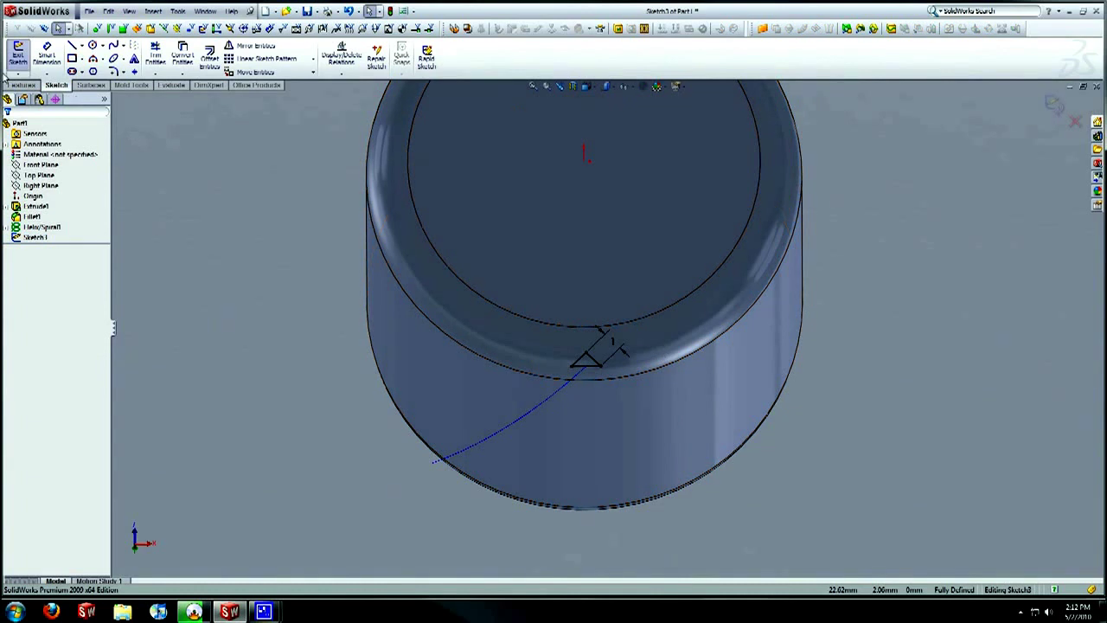
{"action": "left_click", "coordinate": [12, 86]}
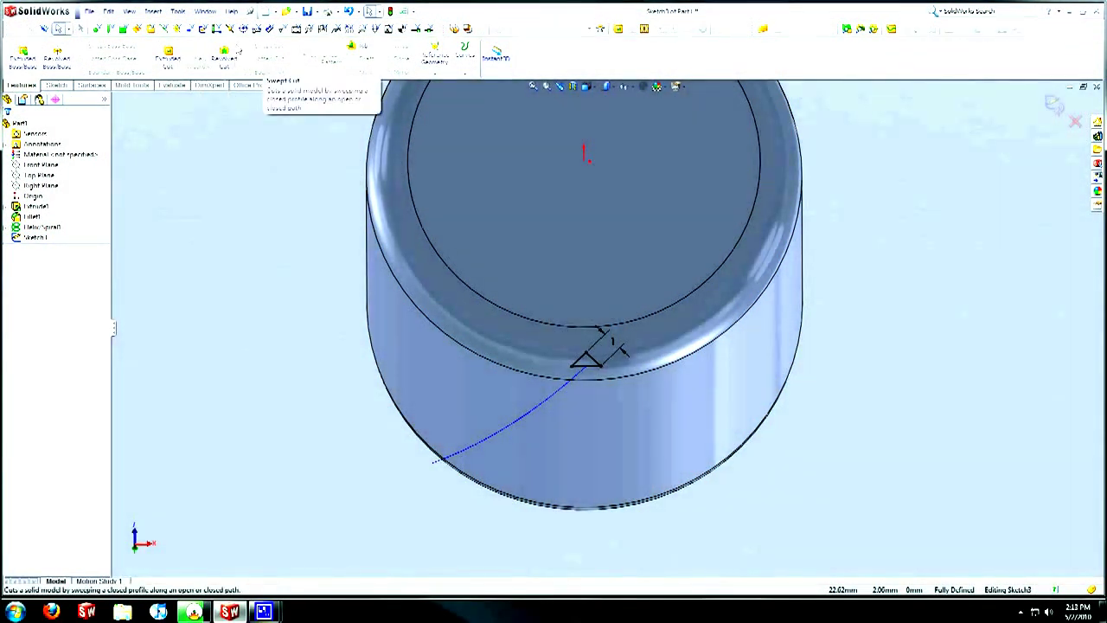
{"action": "left_click", "coordinate": [57, 84]}
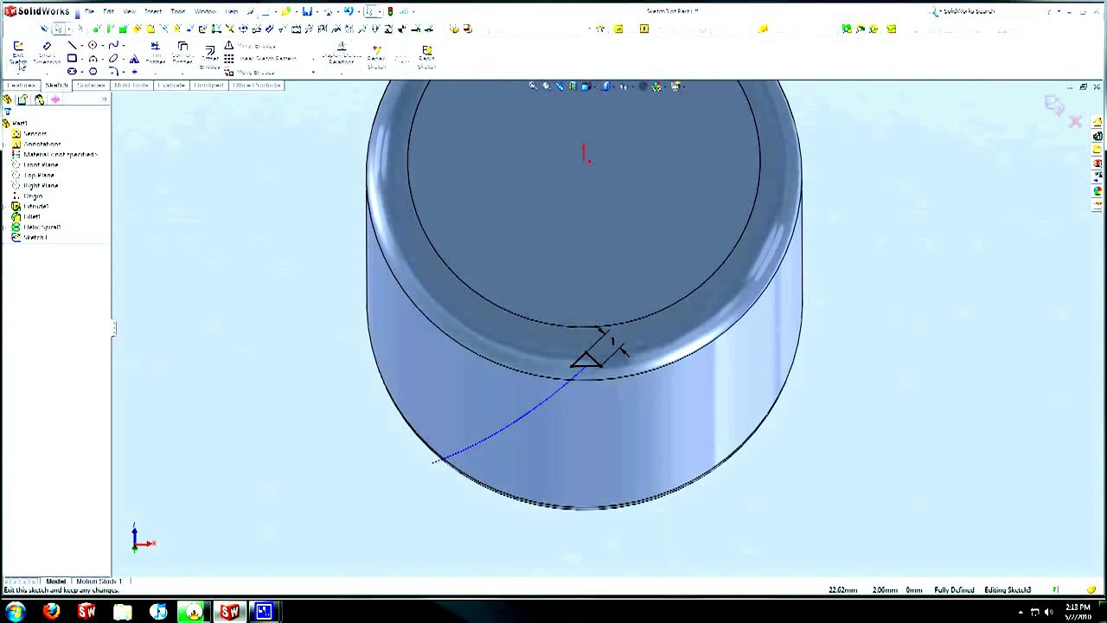
{"action": "left_click", "coordinate": [19, 62]}
Create a swept cut using the triangle sketch as the profile and the helix as the path.
{"action": "left_click", "coordinate": [25, 86]}
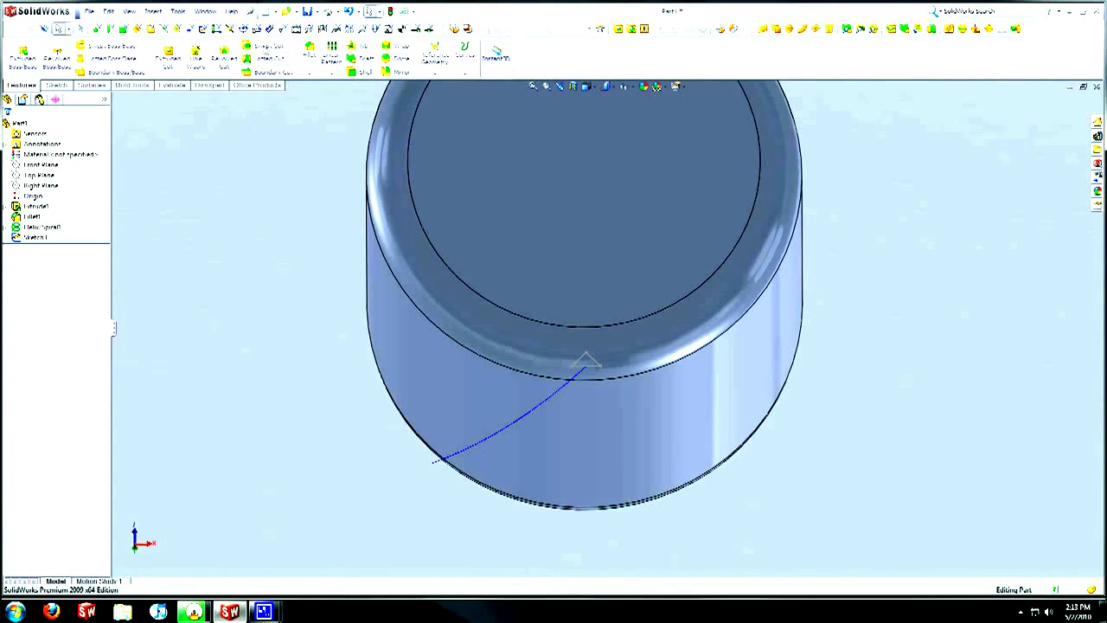
{"action": "left_click", "coordinate": [259, 48]}
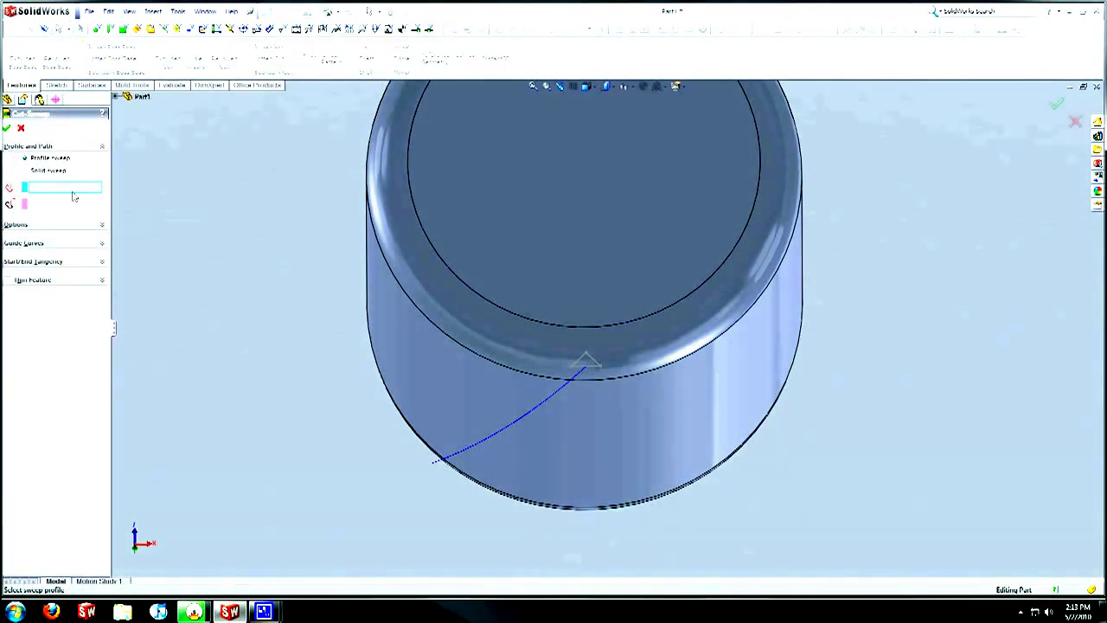
{"action": "left_click", "coordinate": [592, 368]}
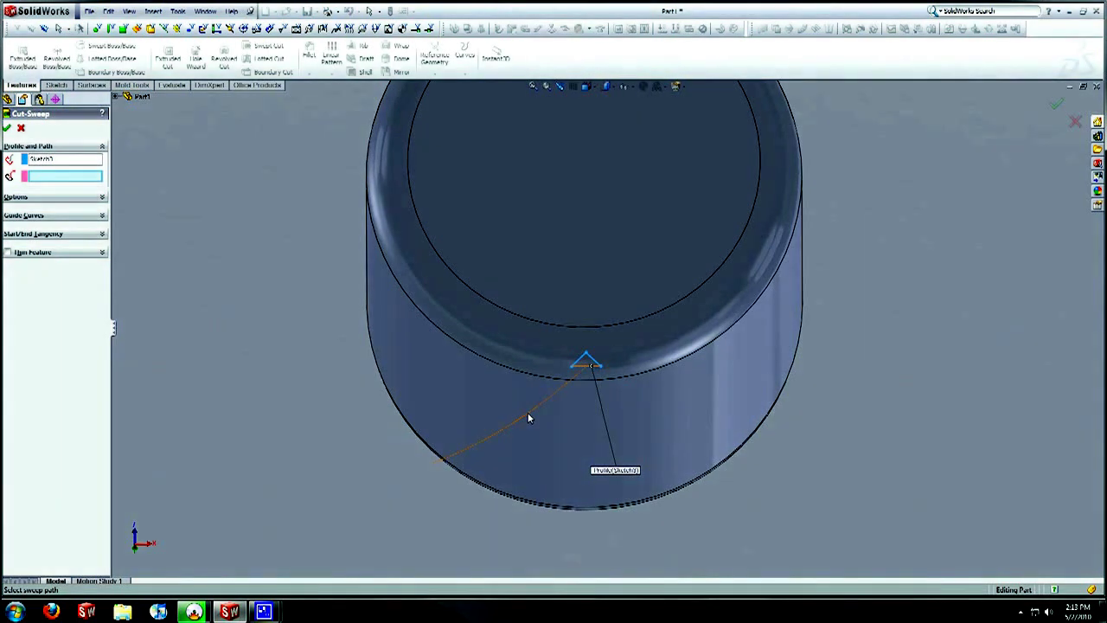
{"action": "left_click", "coordinate": [529, 419]}
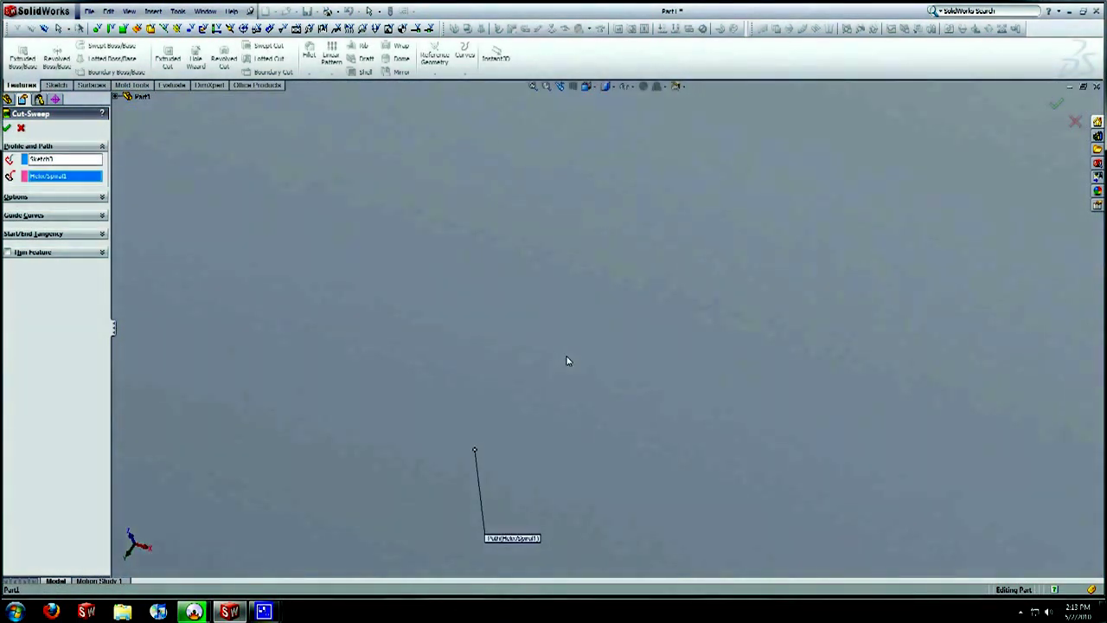
{"action": "key", "text": "ctrl+7"}
{"action": "middle_click_drag", "start_coordinate": [729, 356], "coordinate": [558, 471]}
{"action": "left_click", "coordinate": [8, 129]}
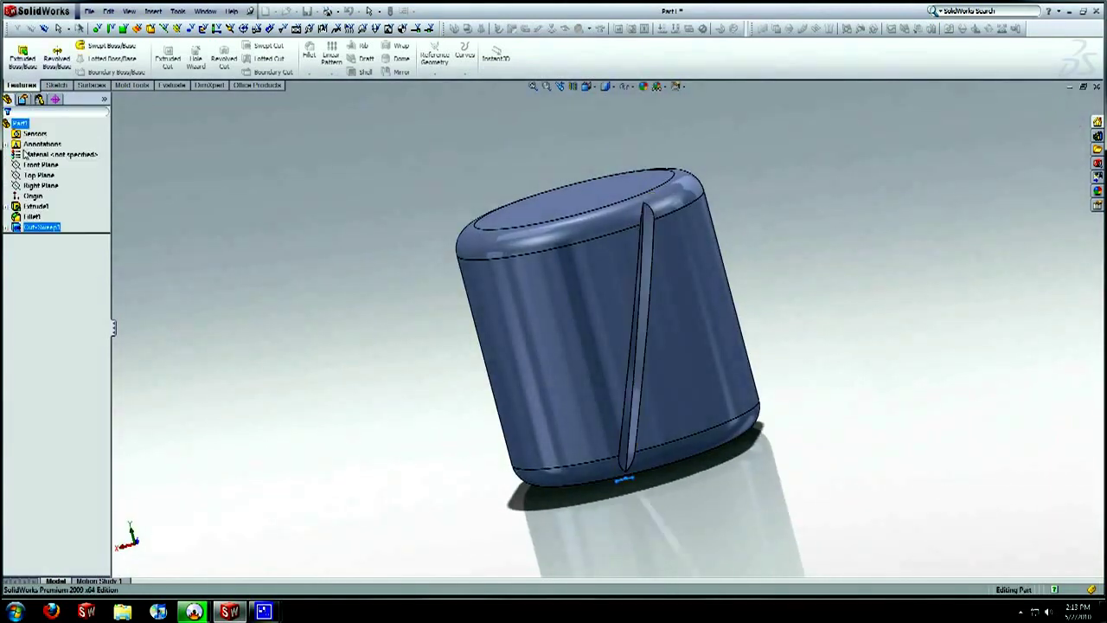
Sketch a vertical centerline from the origin up through the cylinder on the Right Plane and exit the sketch.
{"action": "left_click", "coordinate": [260, 294]}
{"action": "middle_click_drag", "start_coordinate": [260, 294], "coordinate": [262, 358]}
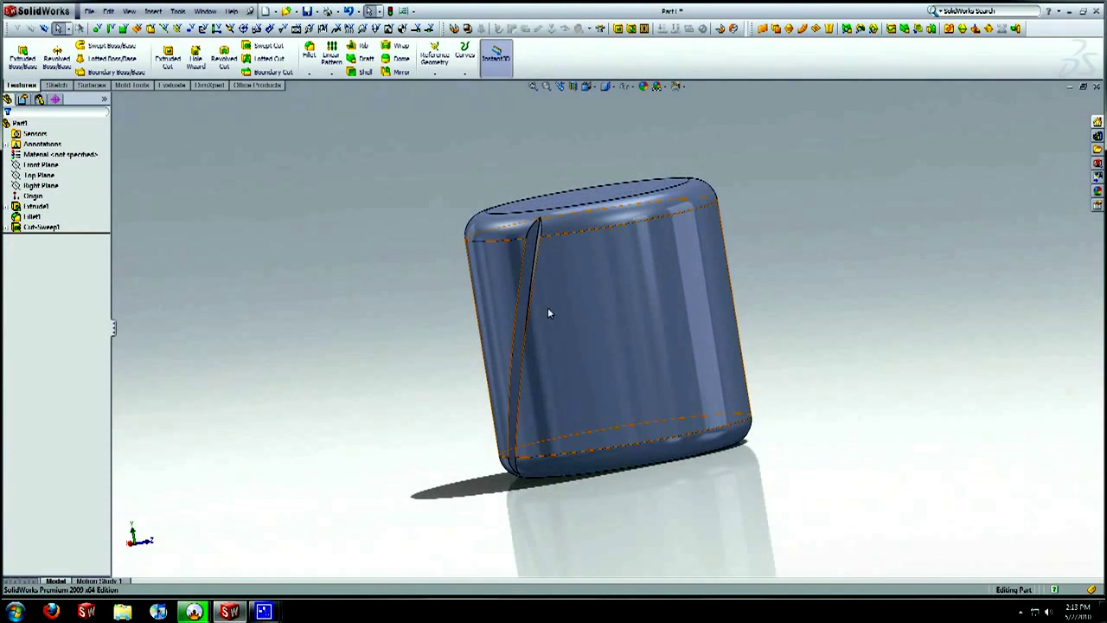
{"action": "middle_click_drag", "start_coordinate": [504, 406], "coordinate": [667, 314]}
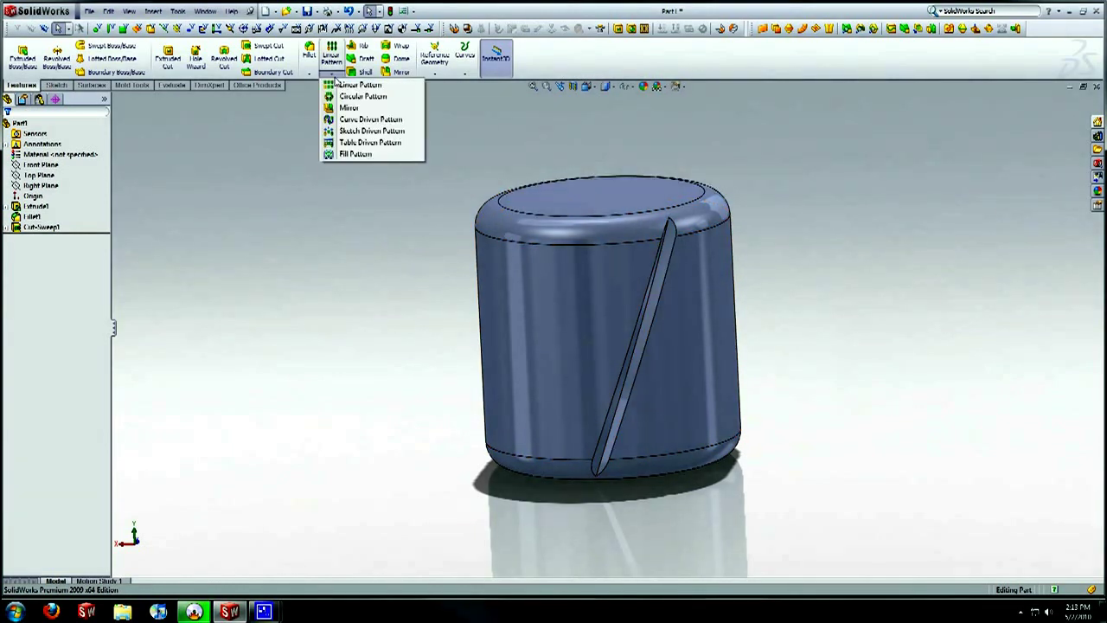
{"action": "left_click", "coordinate": [38, 185]}
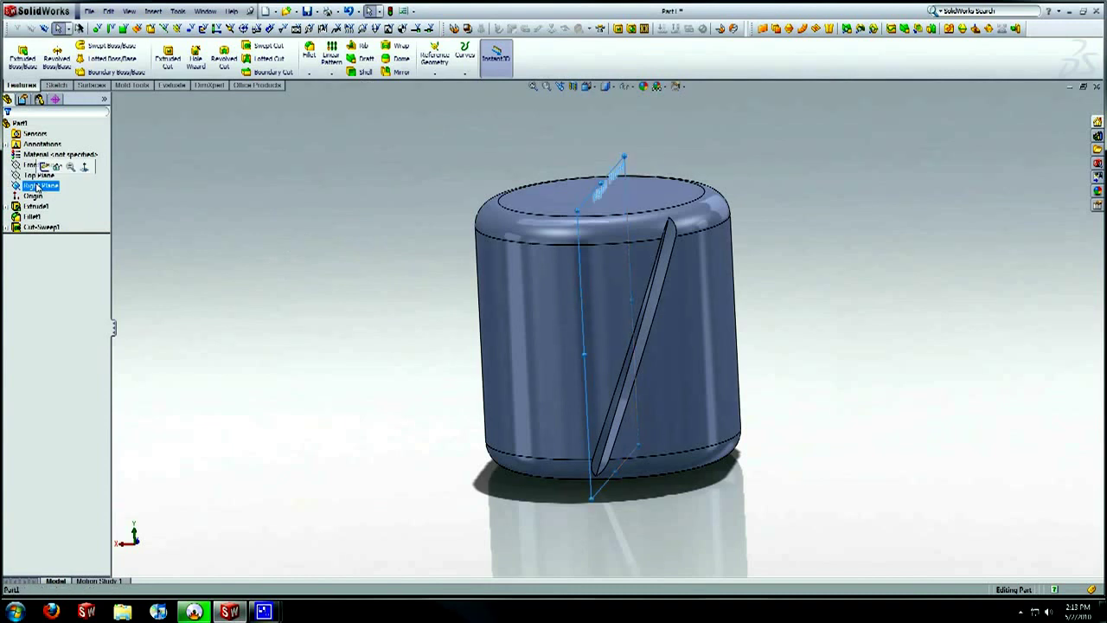
{"action": "left_click", "coordinate": [42, 167]}
{"action": "middle_click_drag", "start_coordinate": [480, 361], "coordinate": [615, 372]}
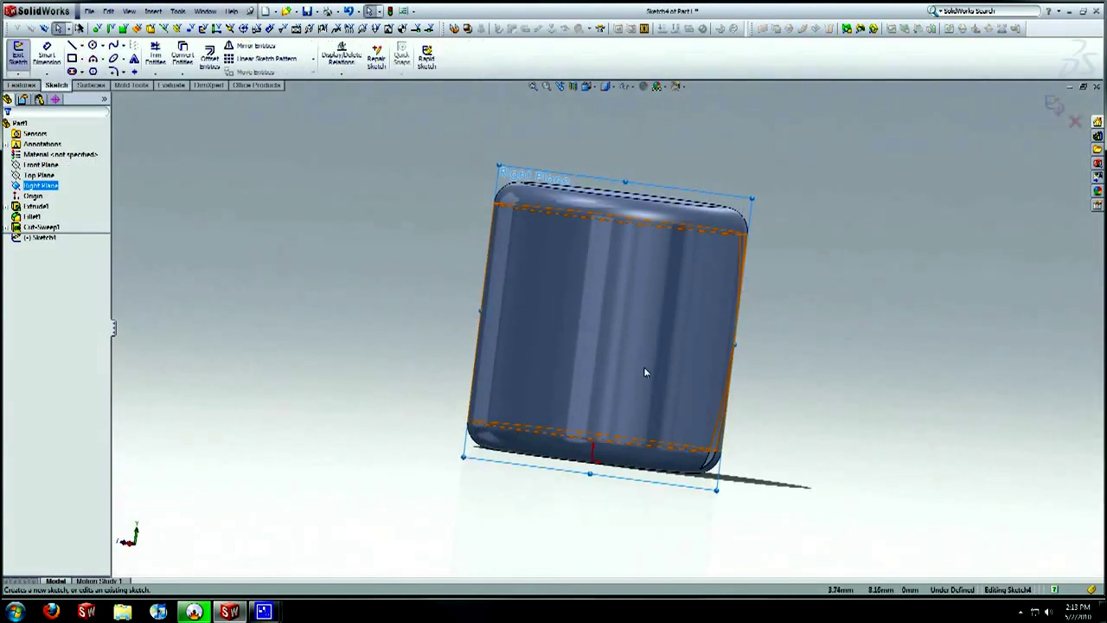
{"action": "right_click", "coordinate": [288, 152]}
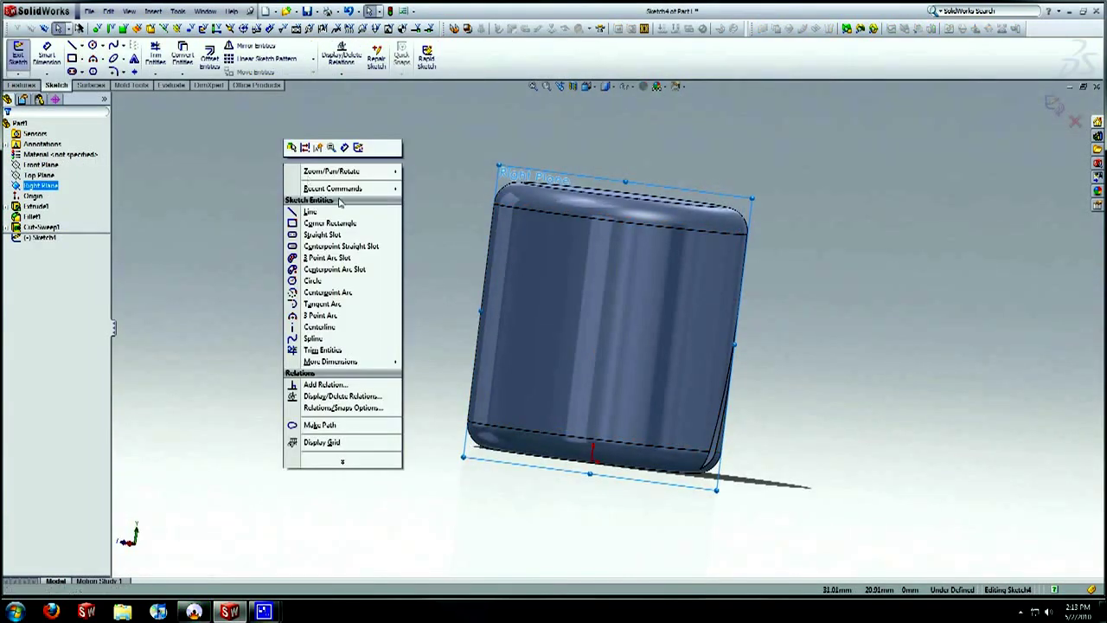
{"action": "left_click", "coordinate": [333, 328]}
{"action": "left_click", "coordinate": [592, 462]}
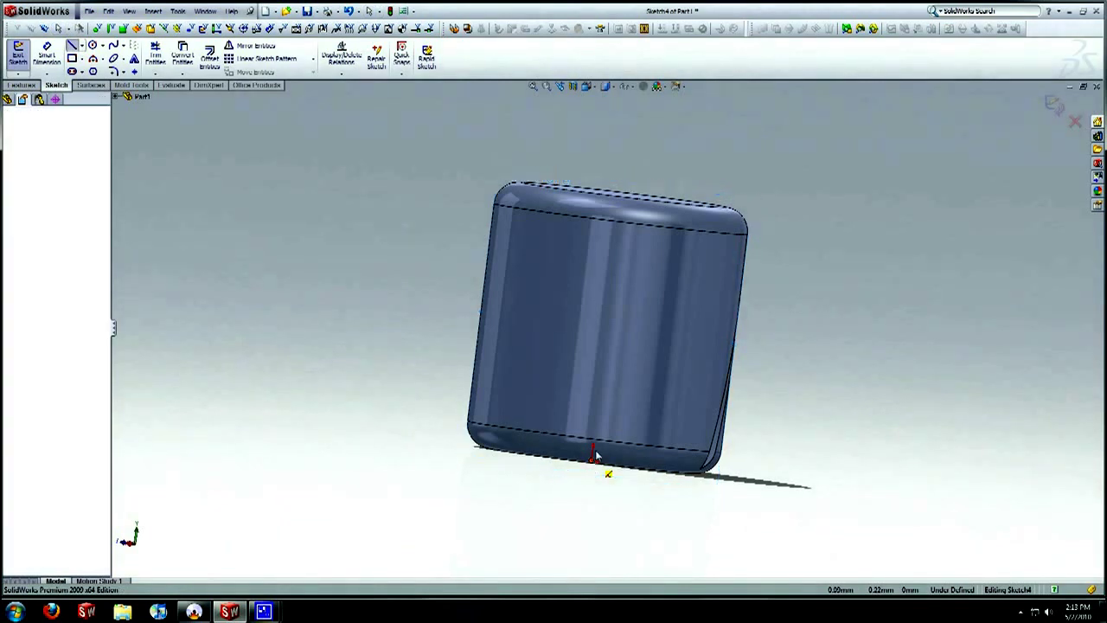
{"action": "left_click", "coordinate": [623, 223]}
{"action": "key", "text": "Escape"}
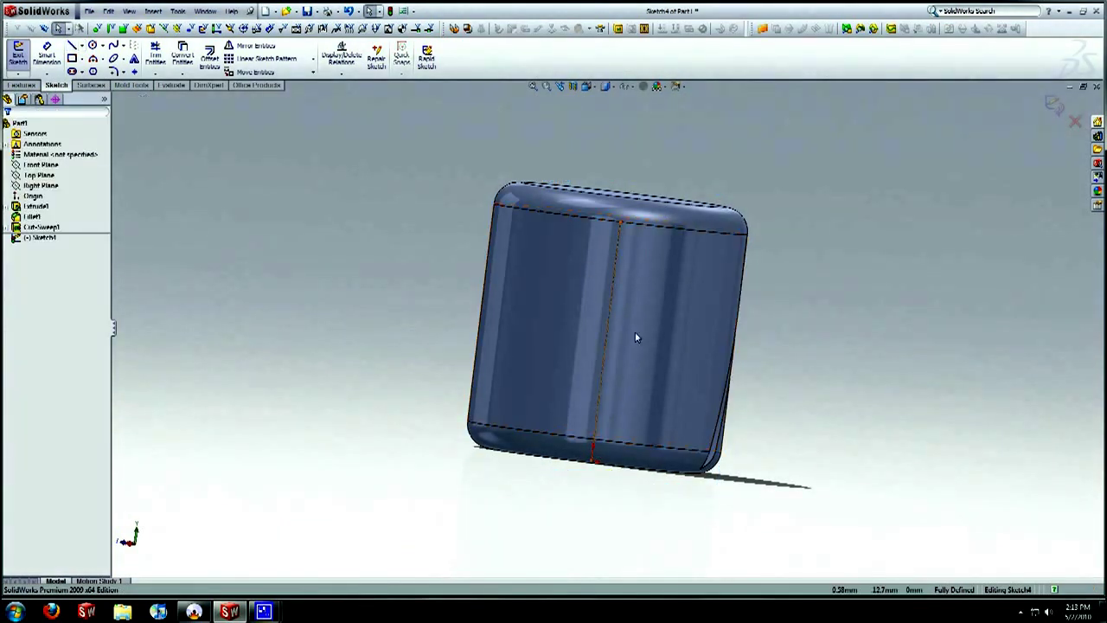
{"action": "middle_click_drag", "start_coordinate": [580, 222], "coordinate": [487, 250]}
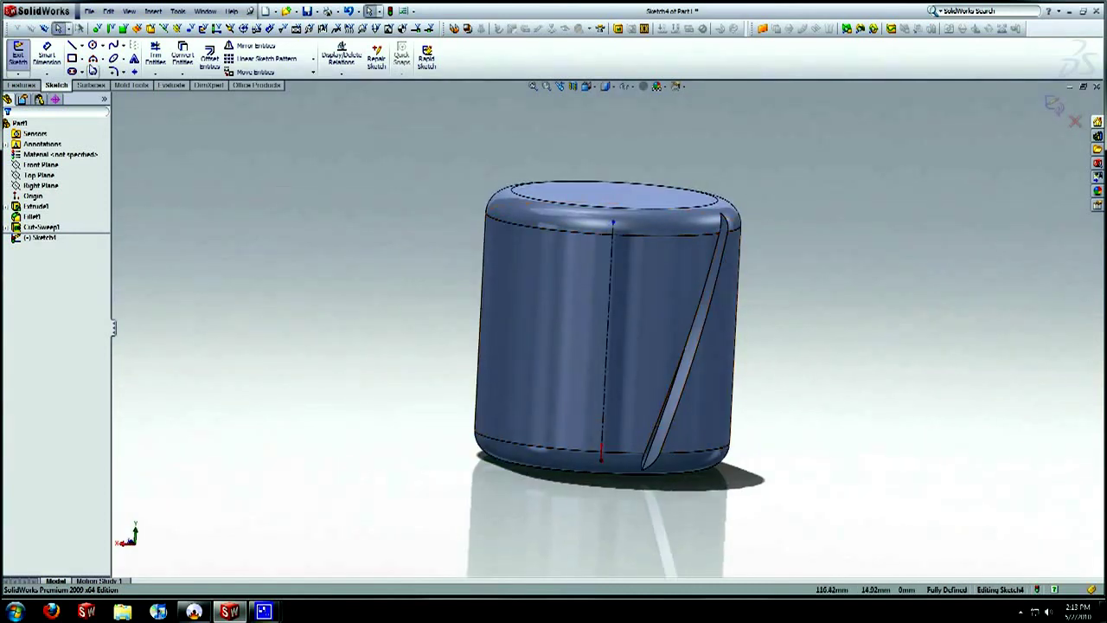
{"action": "left_click", "coordinate": [18, 55]}
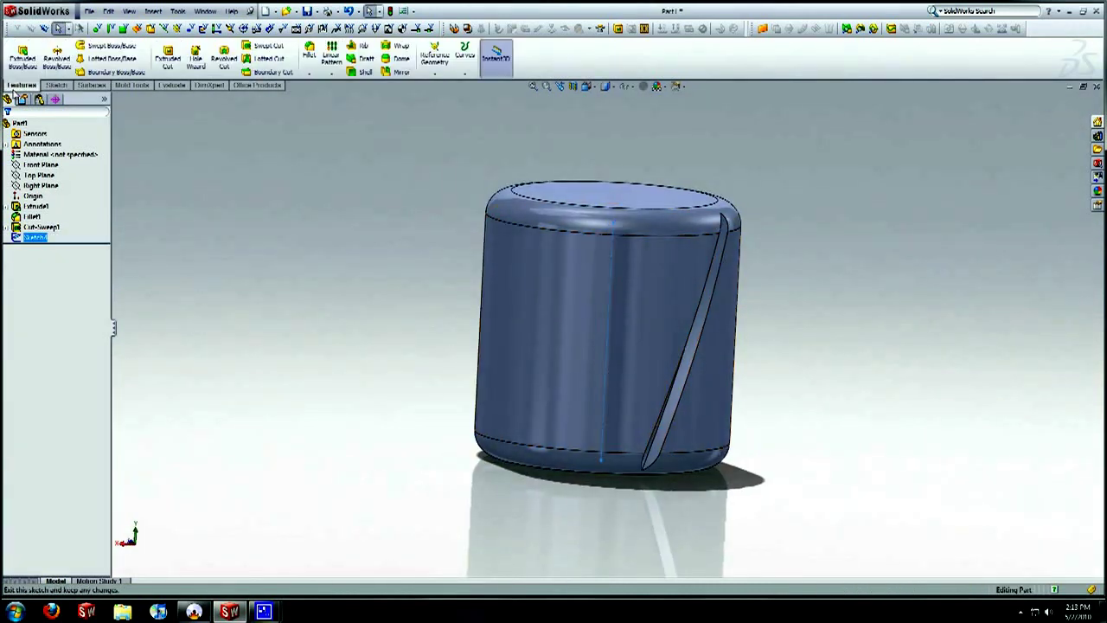
Set up a circular pattern around the sketched centerline with 22 equally spaced instances over 360 degrees.
{"action": "left_click", "coordinate": [331, 74]}
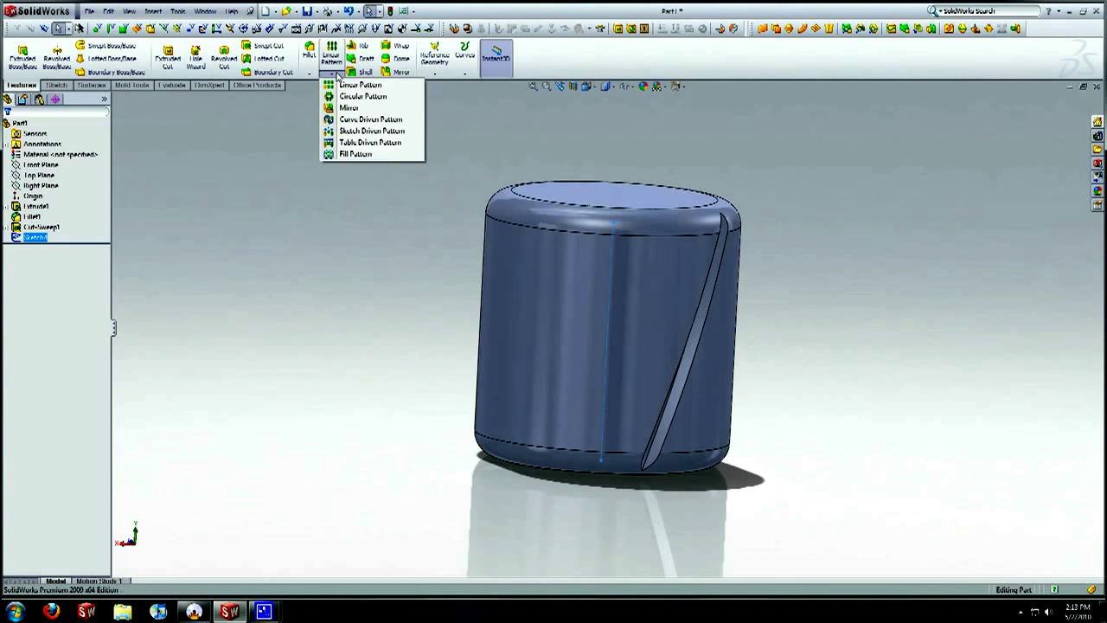
{"action": "left_click", "coordinate": [363, 96]}
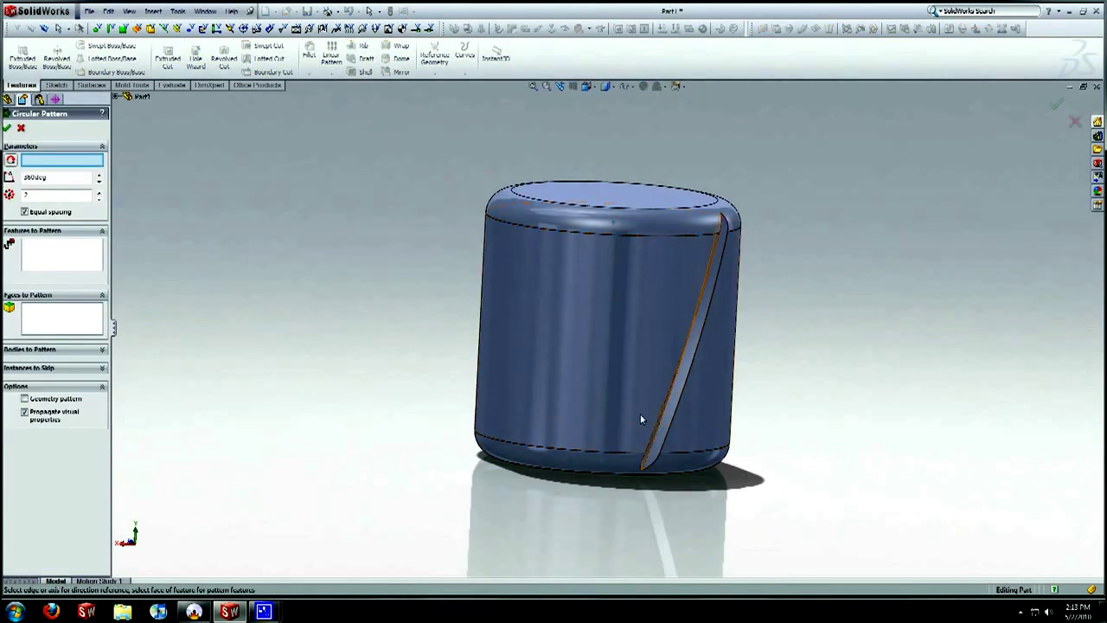
{"action": "middle_click_drag", "start_coordinate": [590, 338], "coordinate": [516, 311]}
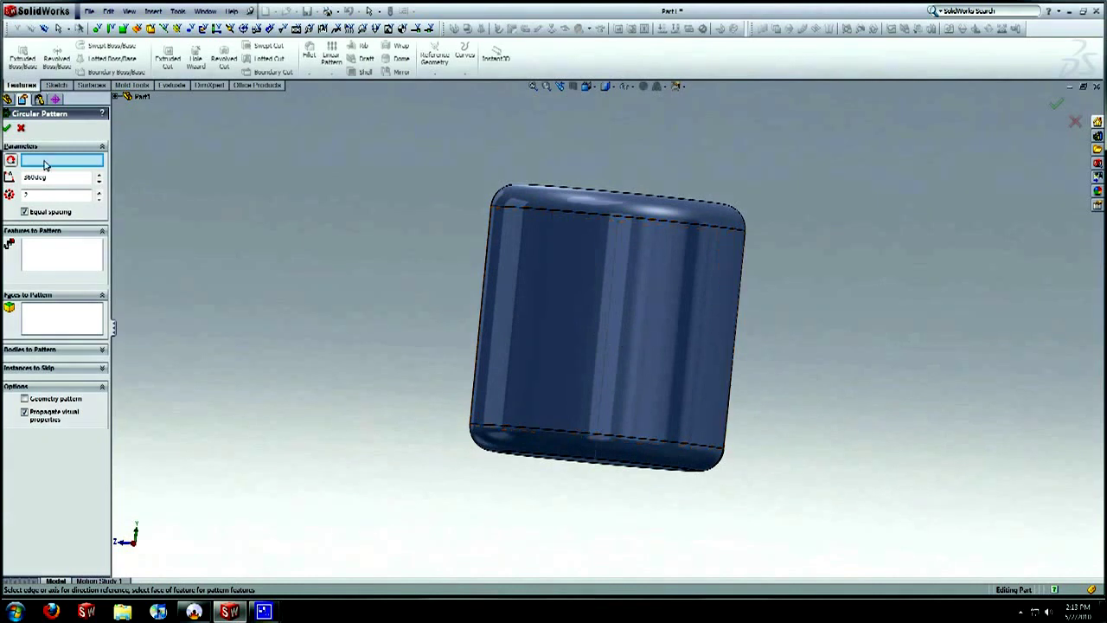
{"action": "left_click", "coordinate": [603, 369]}
{"action": "key", "text": "ctrl+7"}
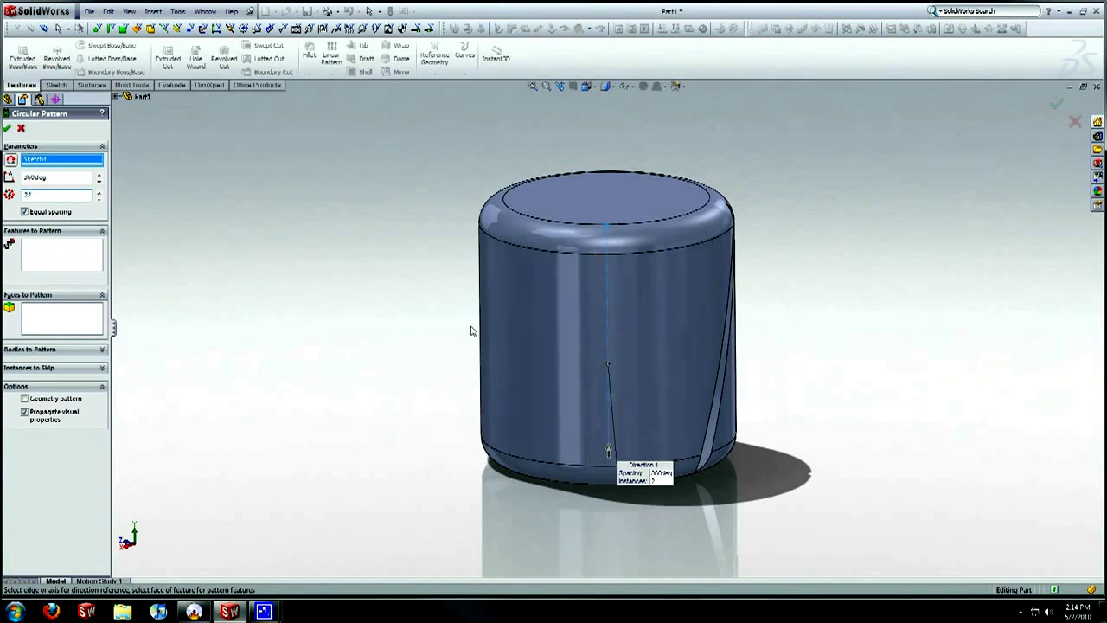
Choose the swept cut as the feature to repeat in the circular pattern.
{"action": "left_click", "coordinate": [49, 272]}
{"action": "left_click", "coordinate": [115, 98]}
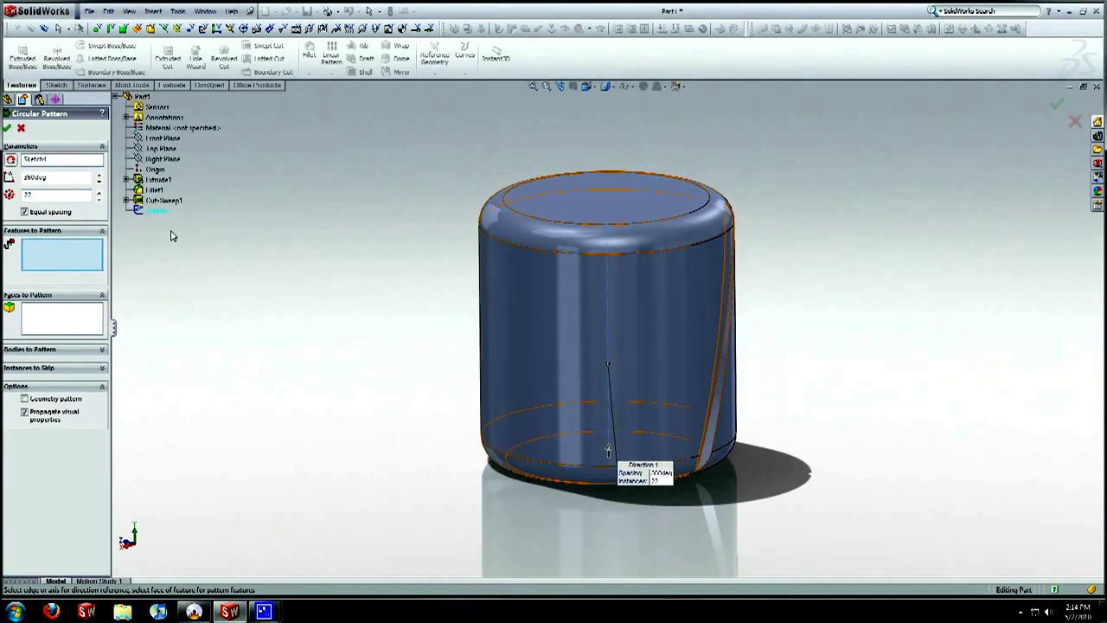
{"action": "left_click", "coordinate": [165, 204]}
{"action": "middle_click_drag", "start_coordinate": [368, 305], "coordinate": [227, 367]}
{"action": "middle_click_drag", "start_coordinate": [449, 351], "coordinate": [470, 355]}
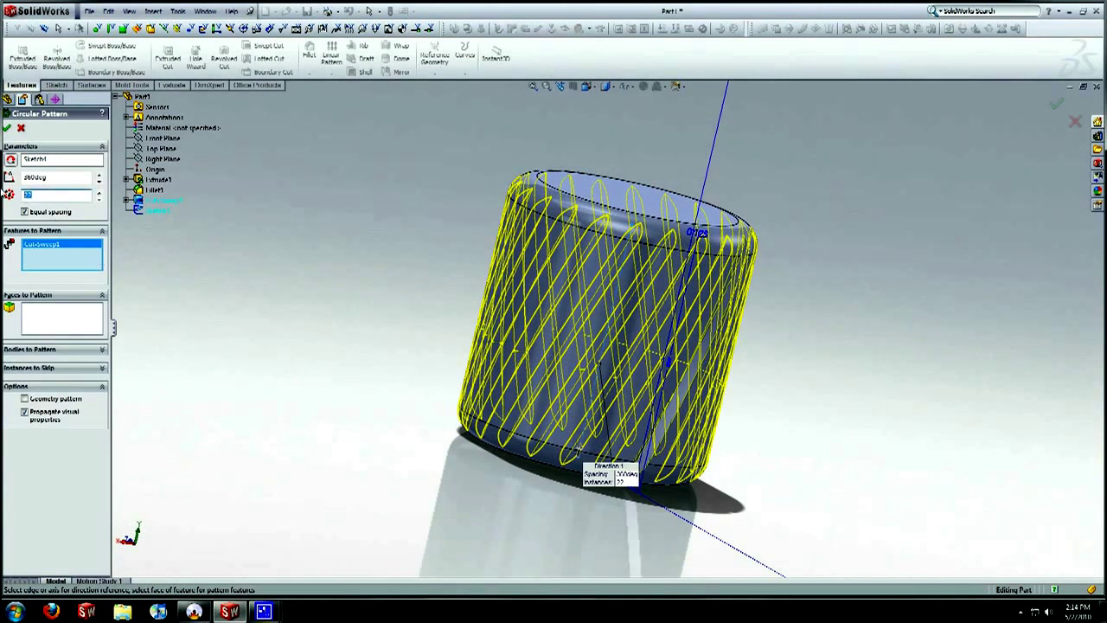
Set the circular pattern to 25 instances and accept it.
{"action": "middle_click_drag", "start_coordinate": [590, 213], "coordinate": [46, 169]}
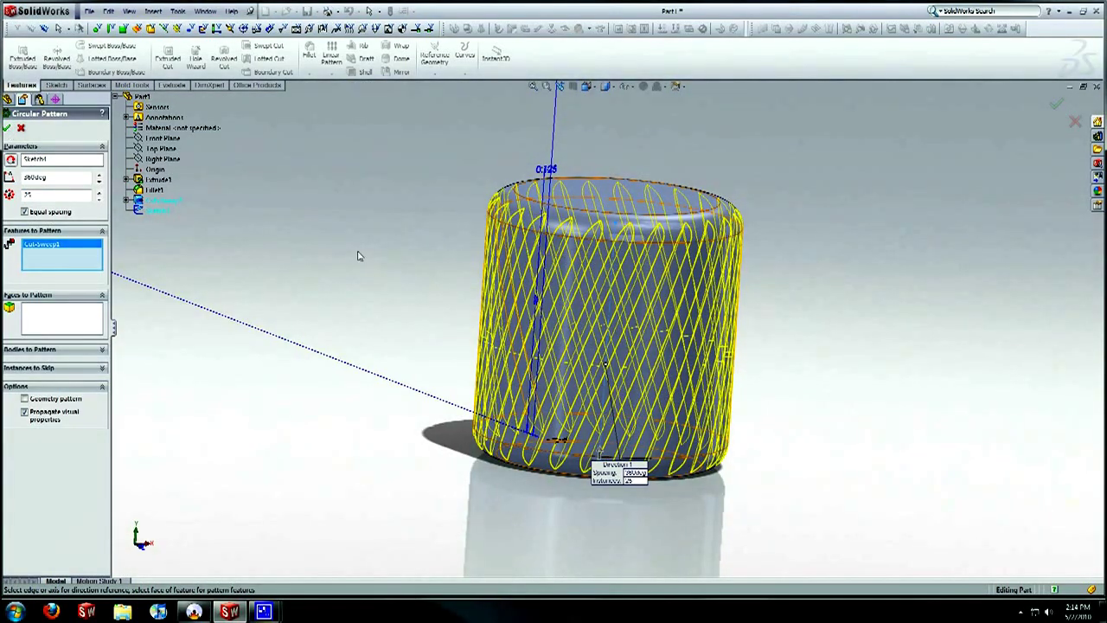
{"action": "key", "text": "Return"}
{"action": "middle_click_drag", "start_coordinate": [359, 256], "coordinate": [709, 349]}
{"action": "left_click", "coordinate": [280, 197]}
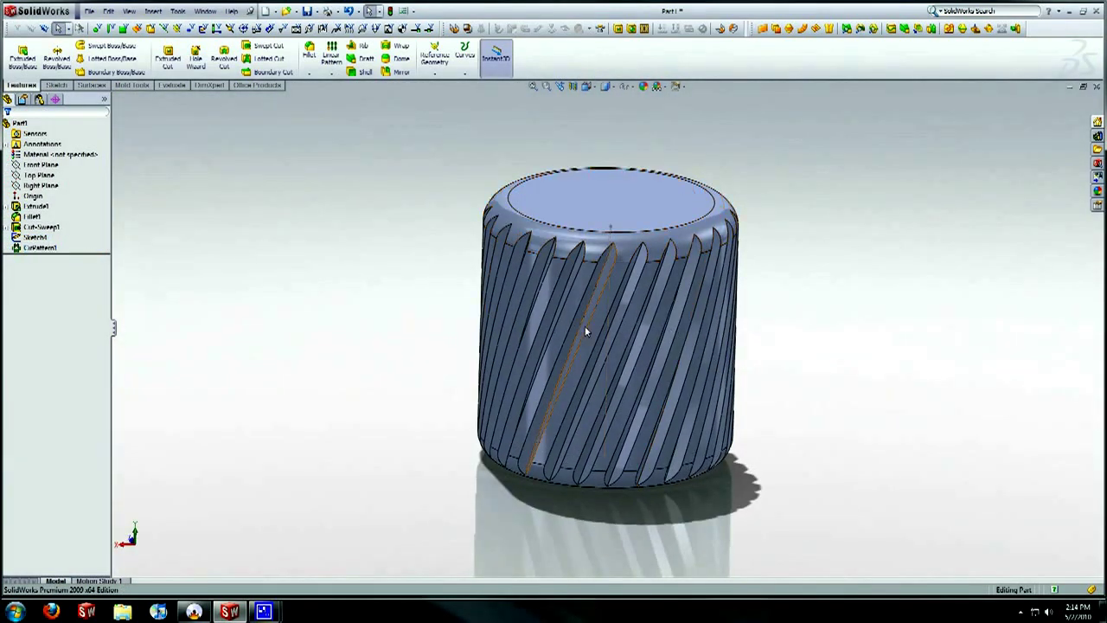
Create a reference plane offset 11 mm from the cylinder's bottom face, with the direction reversed into the body.
{"action": "middle_click_drag", "start_coordinate": [579, 400], "coordinate": [607, 429]}
{"action": "left_click", "coordinate": [607, 429]}
{"action": "left_click", "coordinate": [340, 258]}
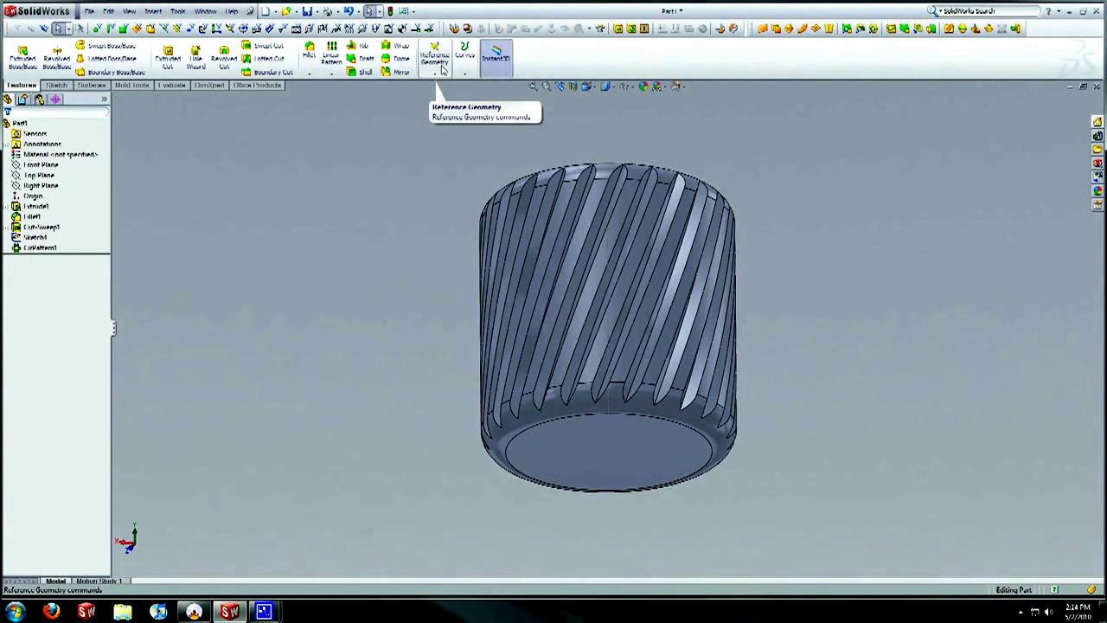
{"action": "left_click", "coordinate": [441, 66]}
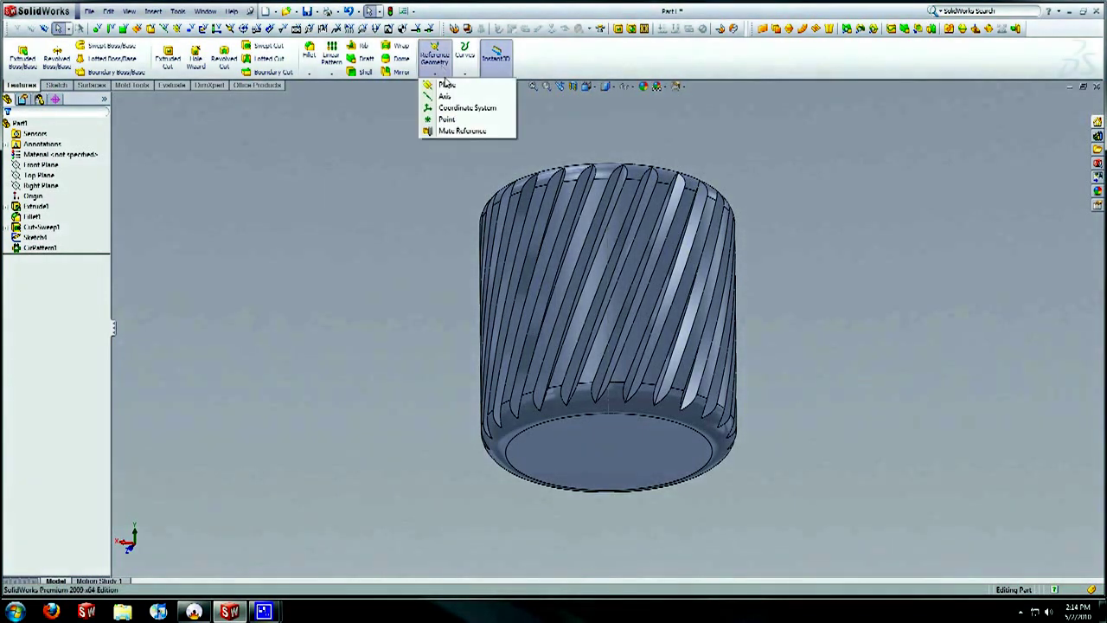
{"action": "left_click", "coordinate": [446, 87]}
{"action": "left_click", "coordinate": [605, 446]}
{"action": "middle_click_drag", "start_coordinate": [571, 372], "coordinate": [564, 429]}
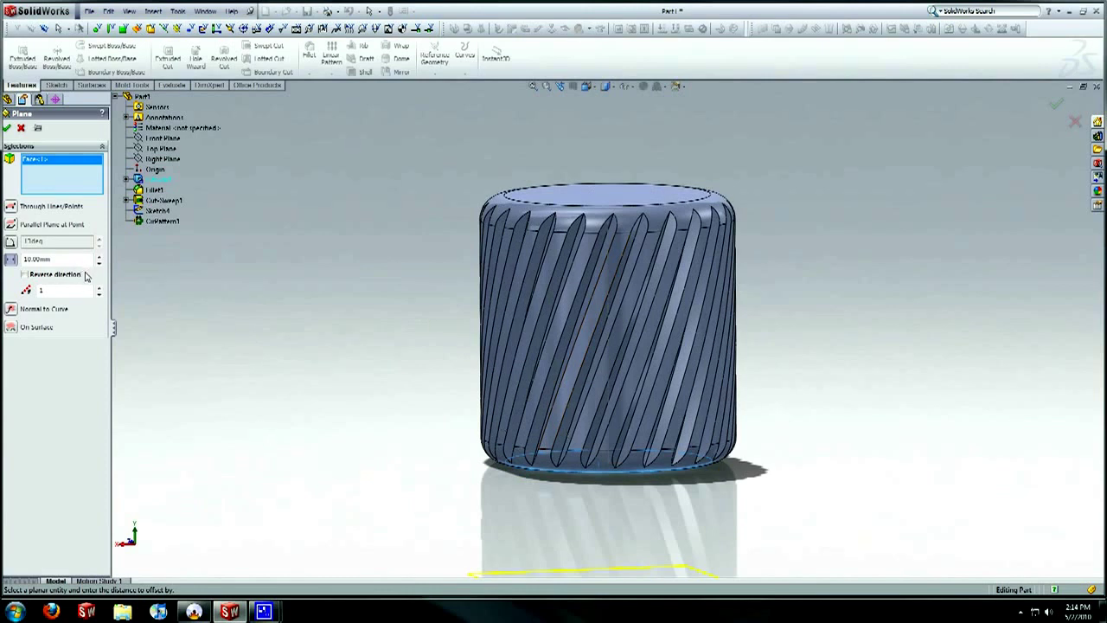
{"action": "left_click", "coordinate": [39, 275]}
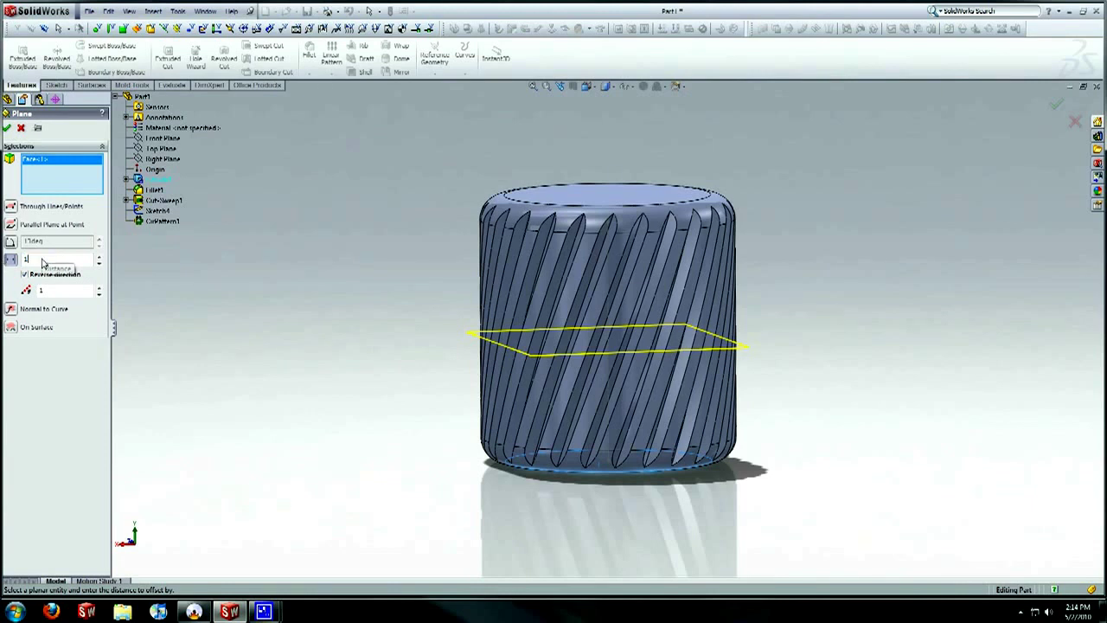
{"action": "key", "text": "Return"}
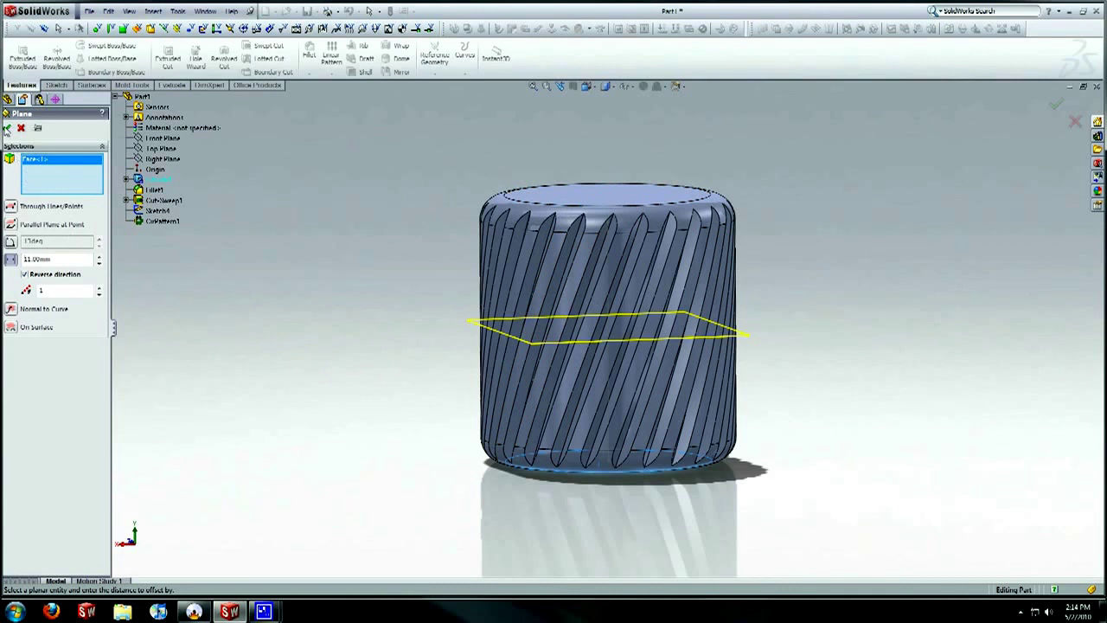
{"action": "left_click", "coordinate": [7, 128]}
{"action": "middle_click_drag", "start_coordinate": [480, 339], "coordinate": [484, 314]}
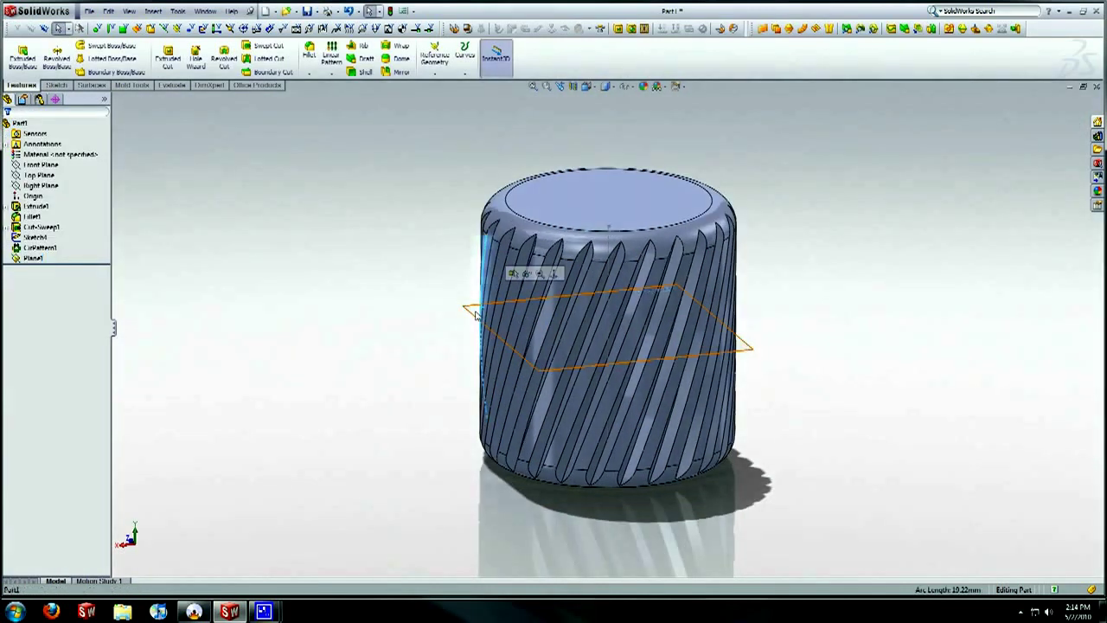
{"action": "left_click", "coordinate": [413, 279]}
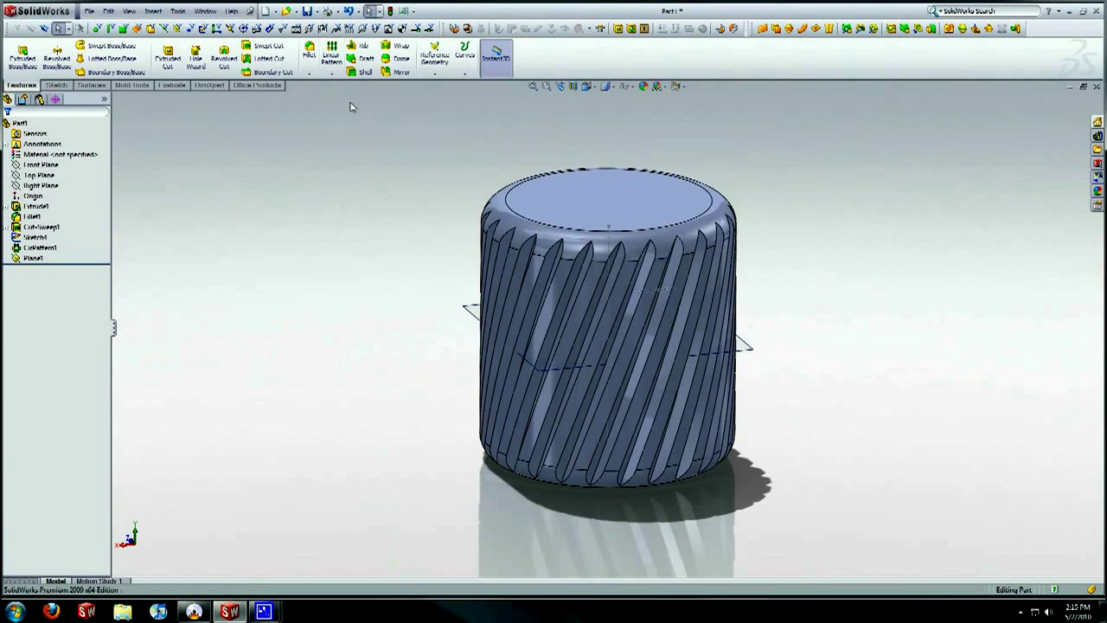
Mirror the circular groove pattern and the original swept cut about the new mid-height plane.
{"action": "left_click", "coordinate": [397, 75]}
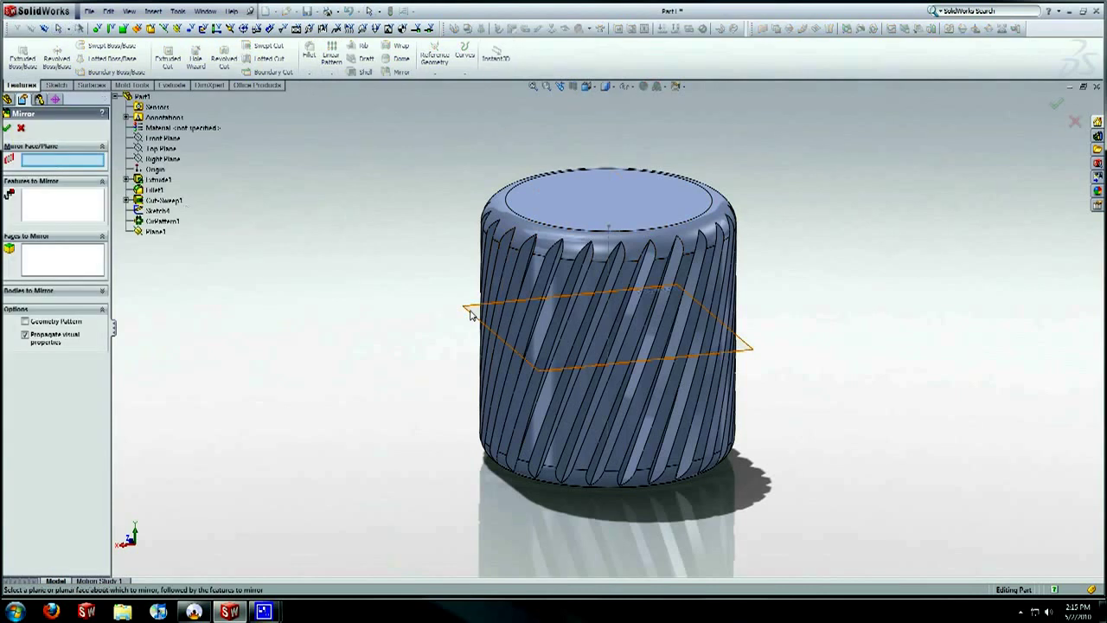
{"action": "left_click", "coordinate": [149, 221]}
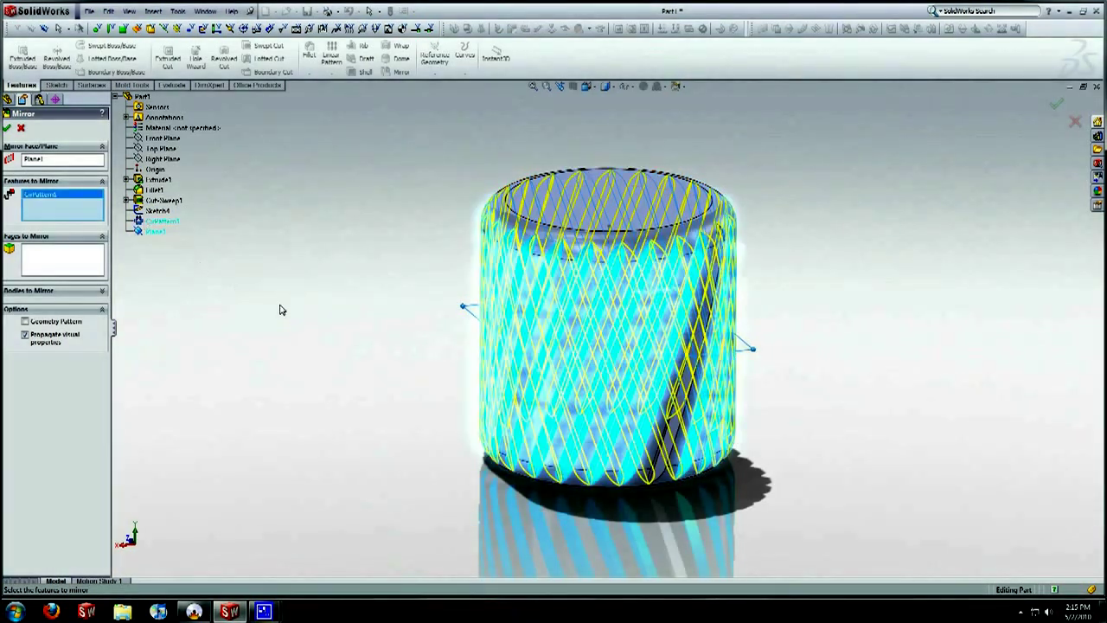
{"action": "middle_click_drag", "start_coordinate": [279, 309], "coordinate": [303, 313]}
{"action": "left_click", "coordinate": [138, 201]}
{"action": "middle_click_drag", "start_coordinate": [185, 226], "coordinate": [329, 297]}
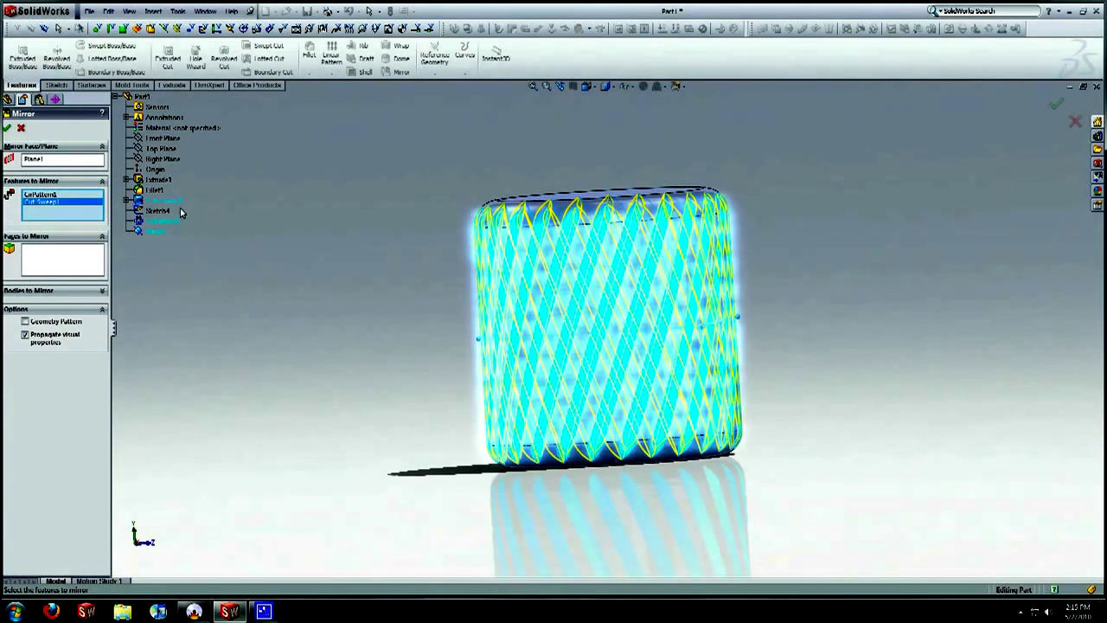
{"action": "middle_click_drag", "start_coordinate": [295, 223], "coordinate": [521, 287]}
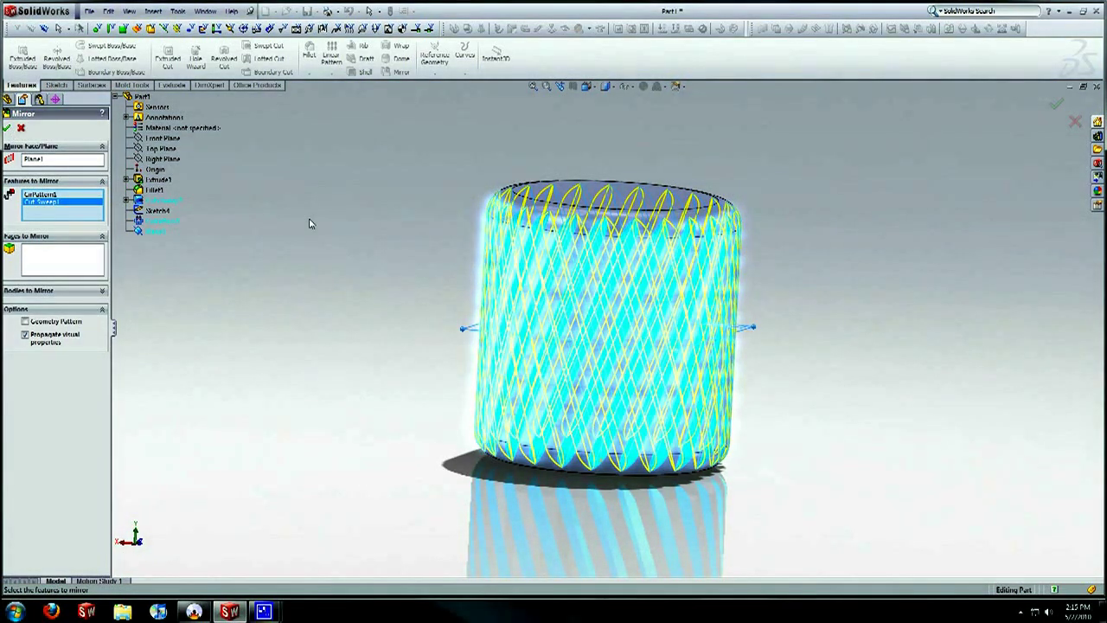
{"action": "key", "text": "Return"}
{"action": "middle_click_drag", "start_coordinate": [385, 235], "coordinate": [644, 290]}
Switch to Windows Explorer, dismiss the AutoPlay prompt, and open the GUITAR NOB part from Documents > Solidworks Files > RANDOM PARTS.
{"action": "left_click", "coordinate": [130, 613]}
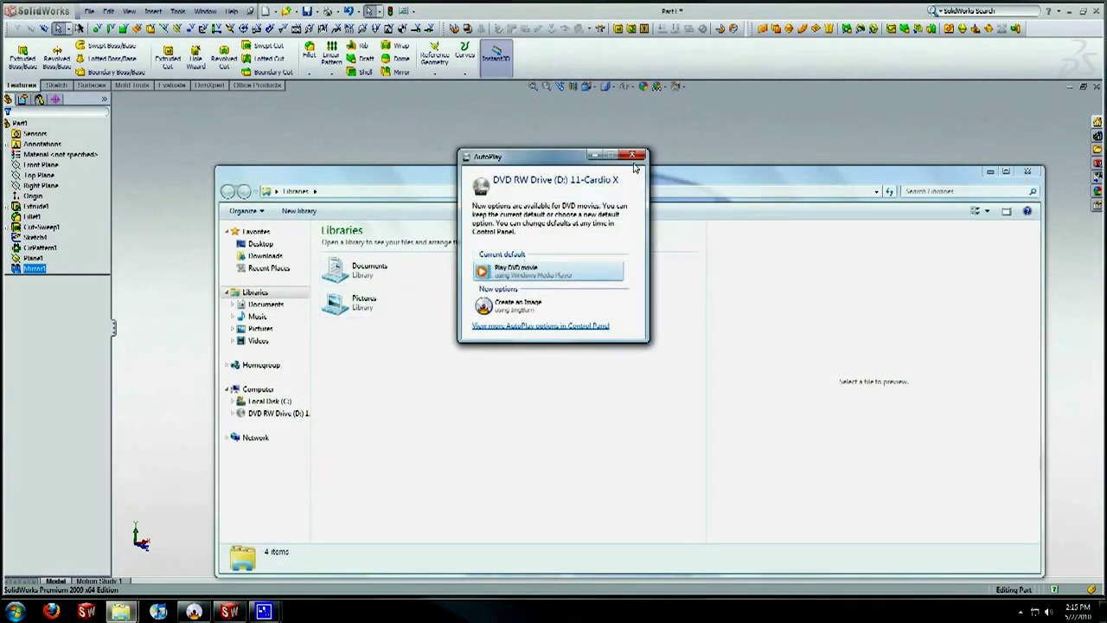
{"action": "left_click", "coordinate": [632, 154]}
{"action": "left_click", "coordinate": [264, 306]}
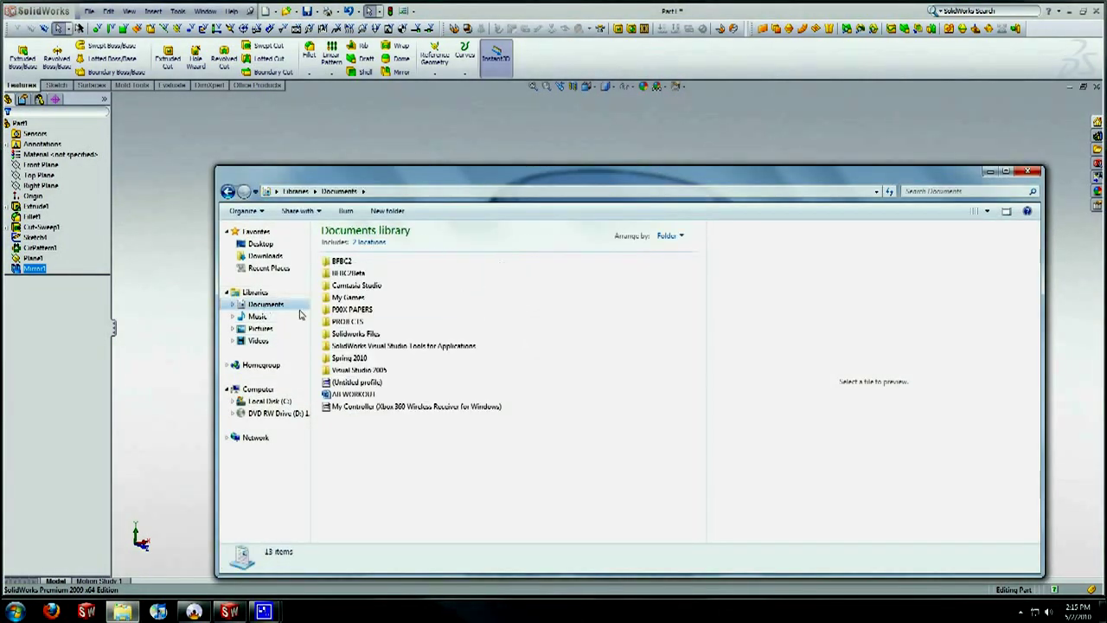
{"action": "double_click", "coordinate": [364, 333]}
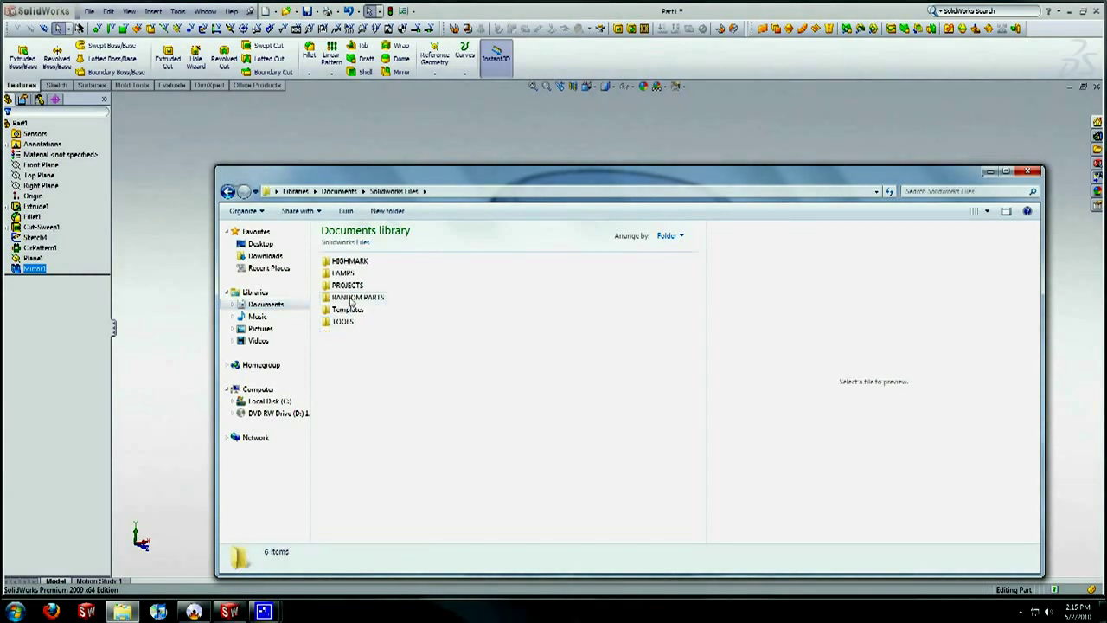
{"action": "left_click", "coordinate": [352, 297]}
{"action": "double_click", "coordinate": [352, 299]}
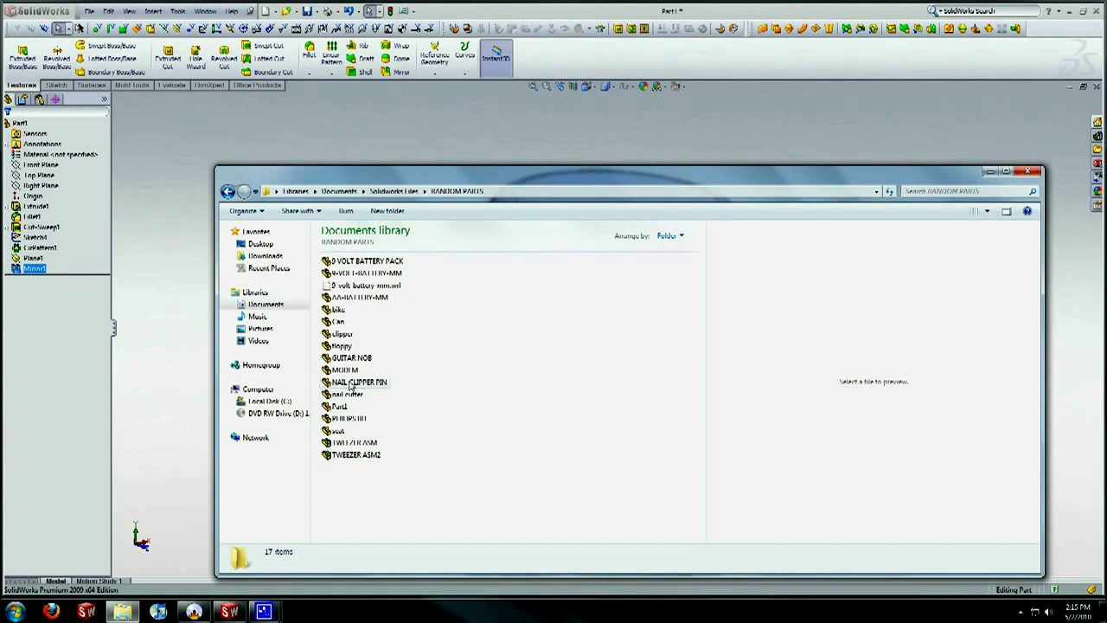
{"action": "left_click", "coordinate": [349, 358]}
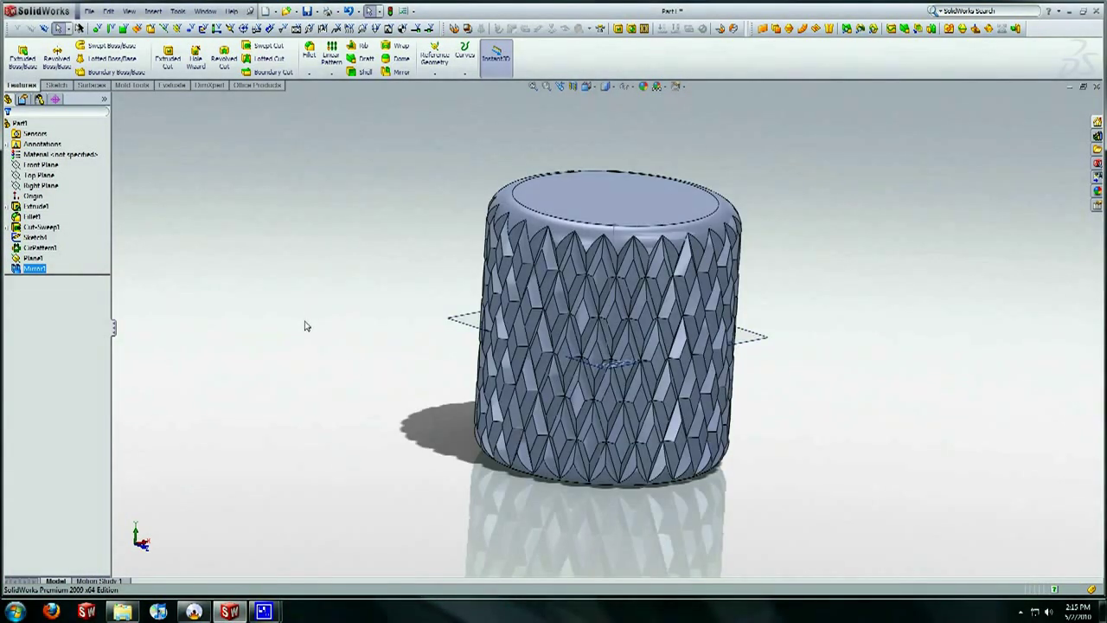
{"action": "middle_click_drag", "start_coordinate": [299, 320], "coordinate": [297, 249]}
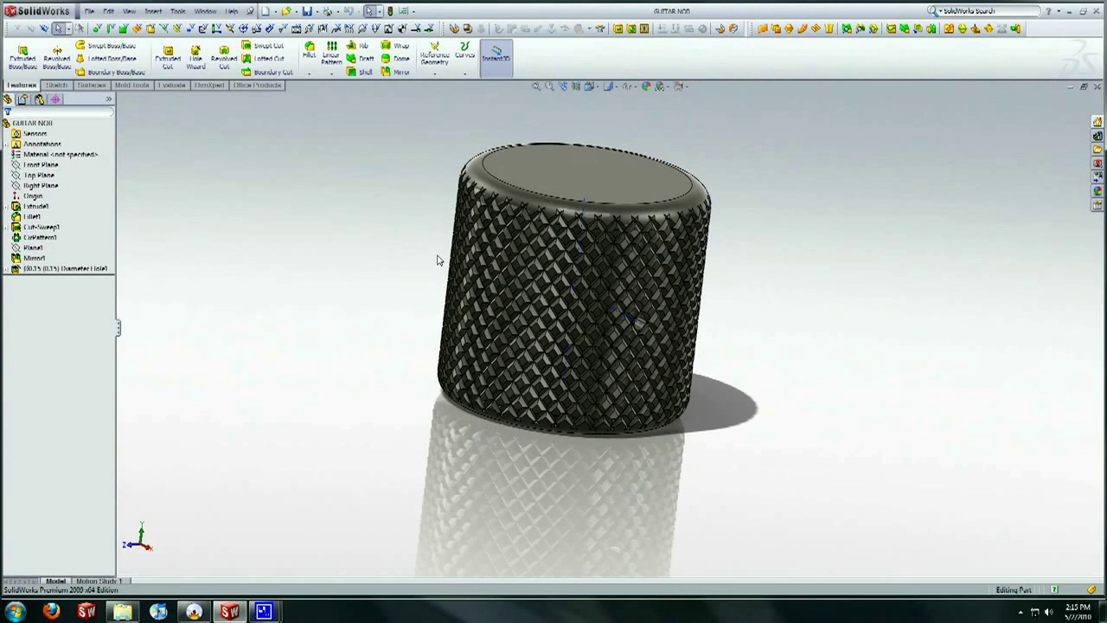
Examine the GUITAR NOB part's knurled surface and the small hole in its side.
{"action": "middle_click_drag", "start_coordinate": [438, 257], "coordinate": [425, 238]}
{"action": "middle_click_drag", "start_coordinate": [487, 326], "coordinate": [544, 295]}
{"action": "scroll", "coordinate": [547, 292], "scroll_direction": "down", "scroll_amount": 5}
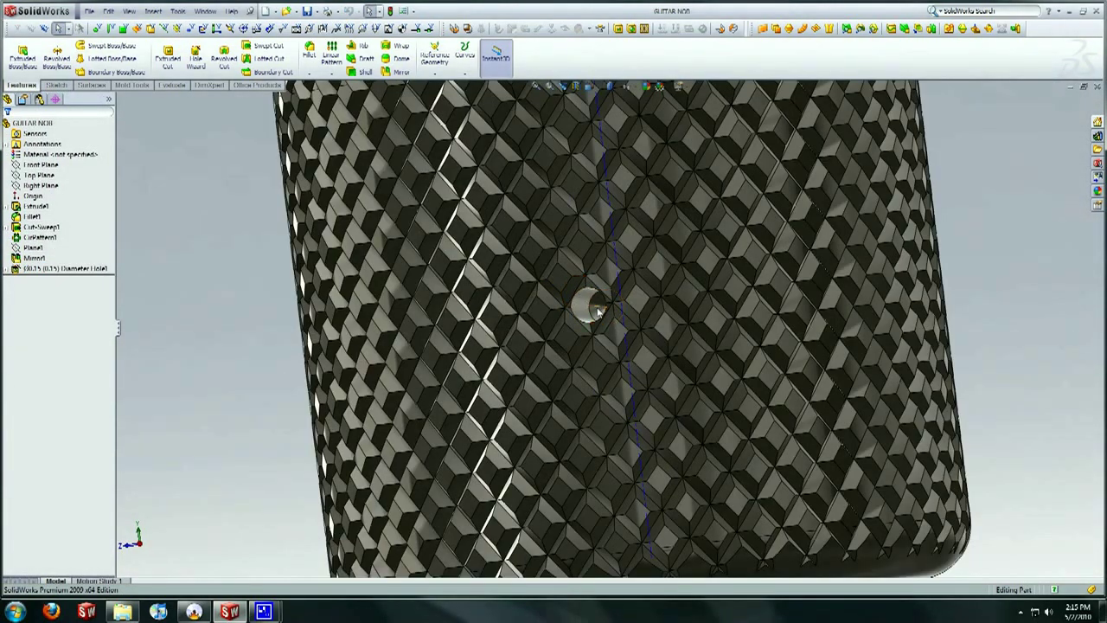
{"action": "scroll", "coordinate": [568, 281], "scroll_direction": "up", "scroll_amount": 6}
{"action": "middle_click_drag", "start_coordinate": [598, 321], "coordinate": [665, 447]}
{"action": "scroll", "coordinate": [666, 448], "scroll_direction": "up", "scroll_amount": 3}
{"action": "key", "text": "ctrl+7"}
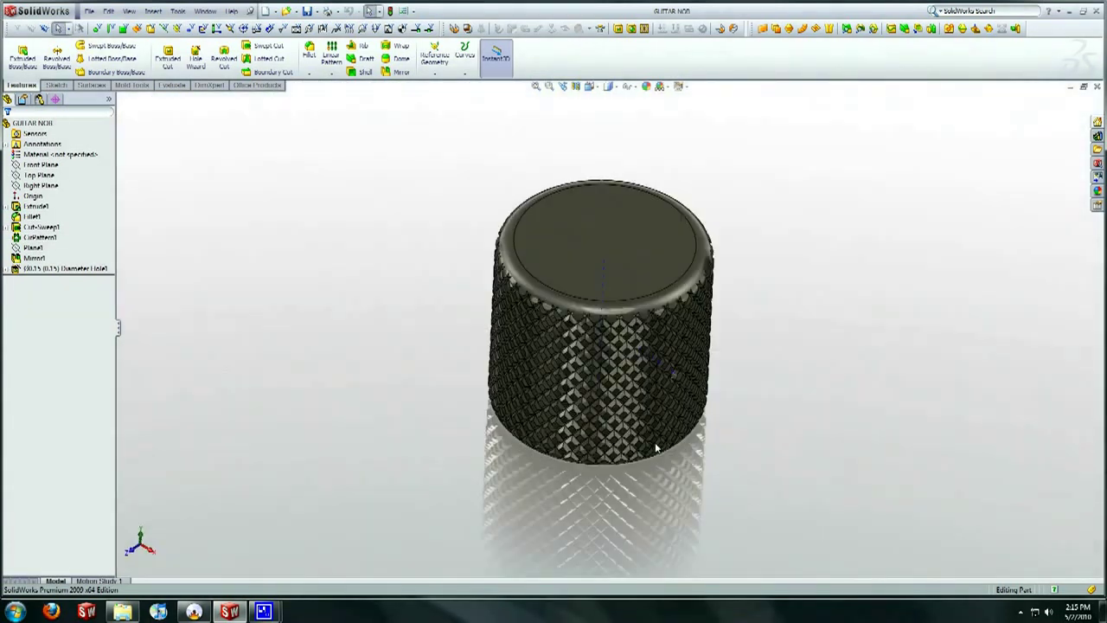